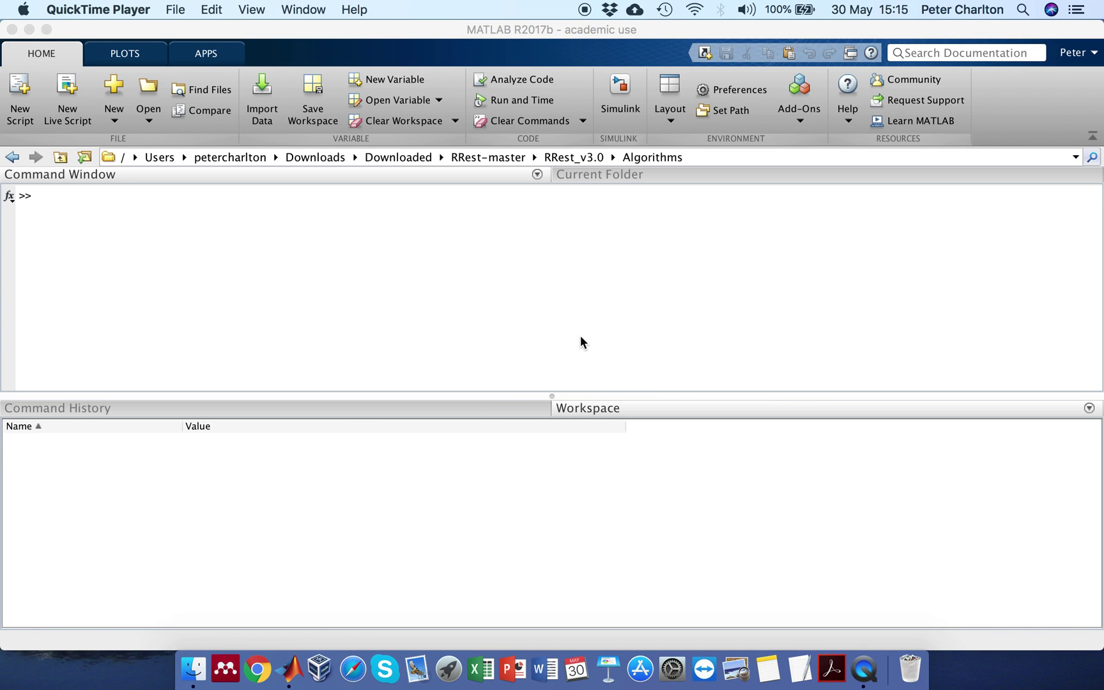
- Launch Google Chrome from the Dock, leaving the idle MATLAB session behind
click(264, 671)
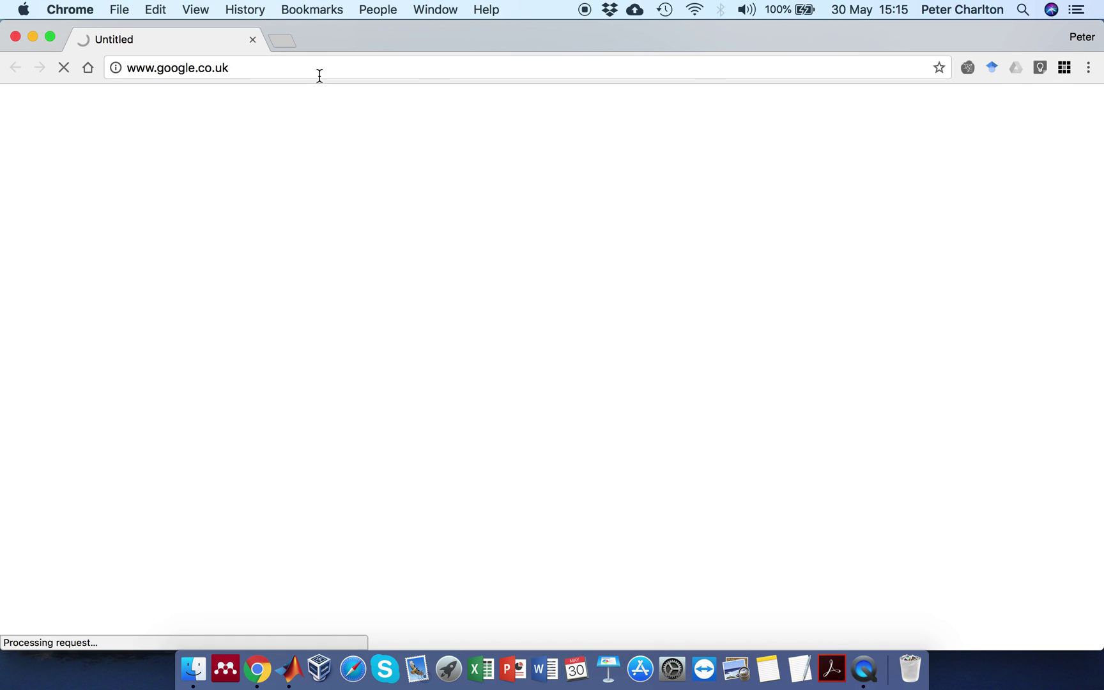
- Go to the RRest project site at peterhcharlton.github.io/RRest
click(328, 72)
text(peterhc)
key(Return)
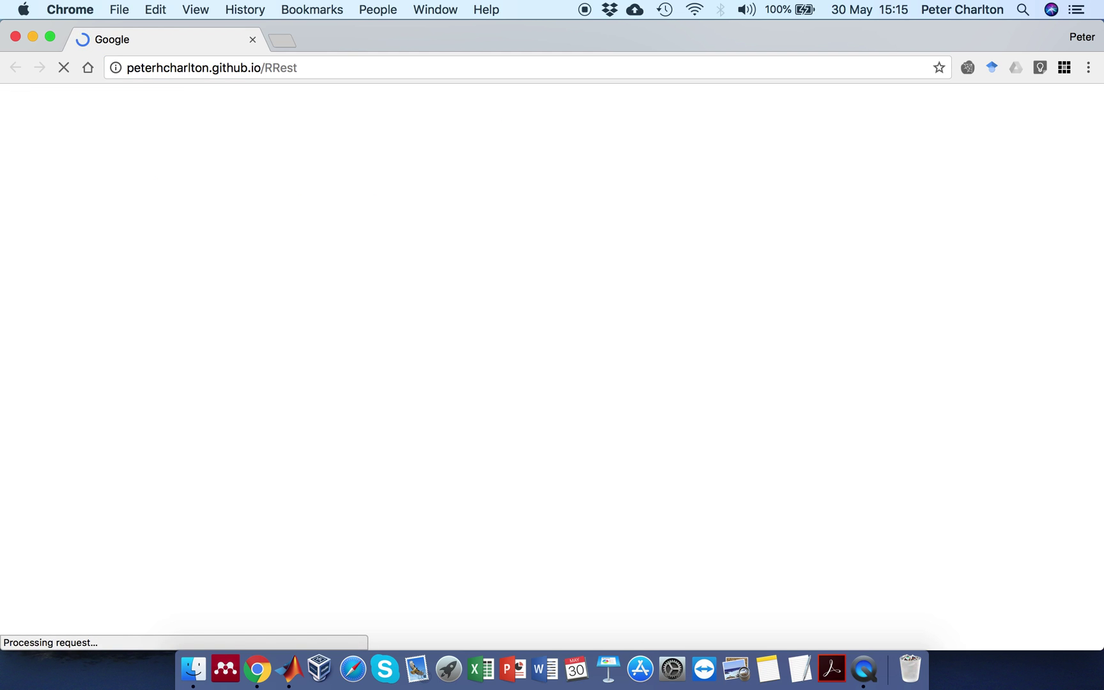
scroll(460, 258, down, 5)
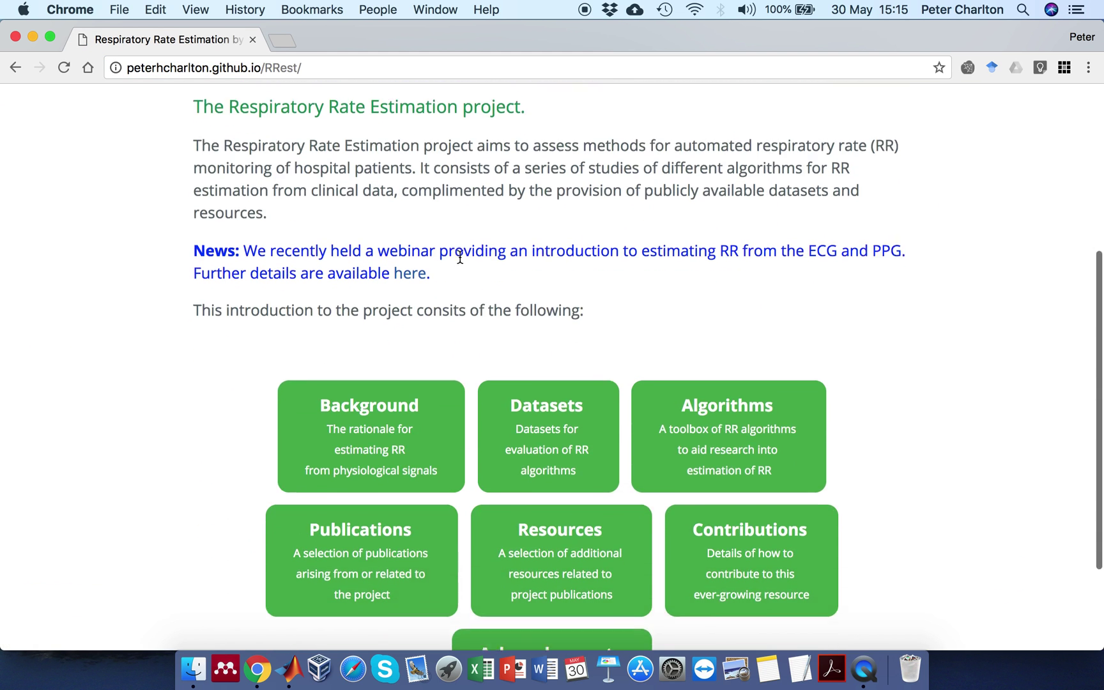
scroll(460, 257, down, 2)
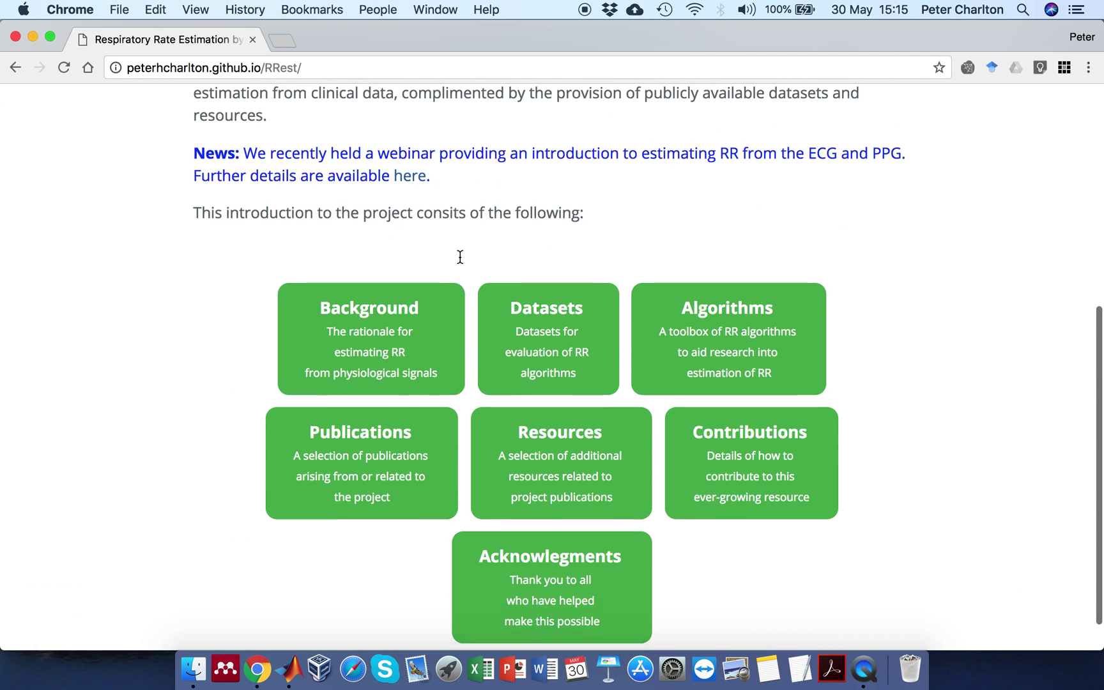
- Download the latest RRest toolbox source code from the Algorithms page
right_click(712, 328)
click(665, 336)
click(363, 39)
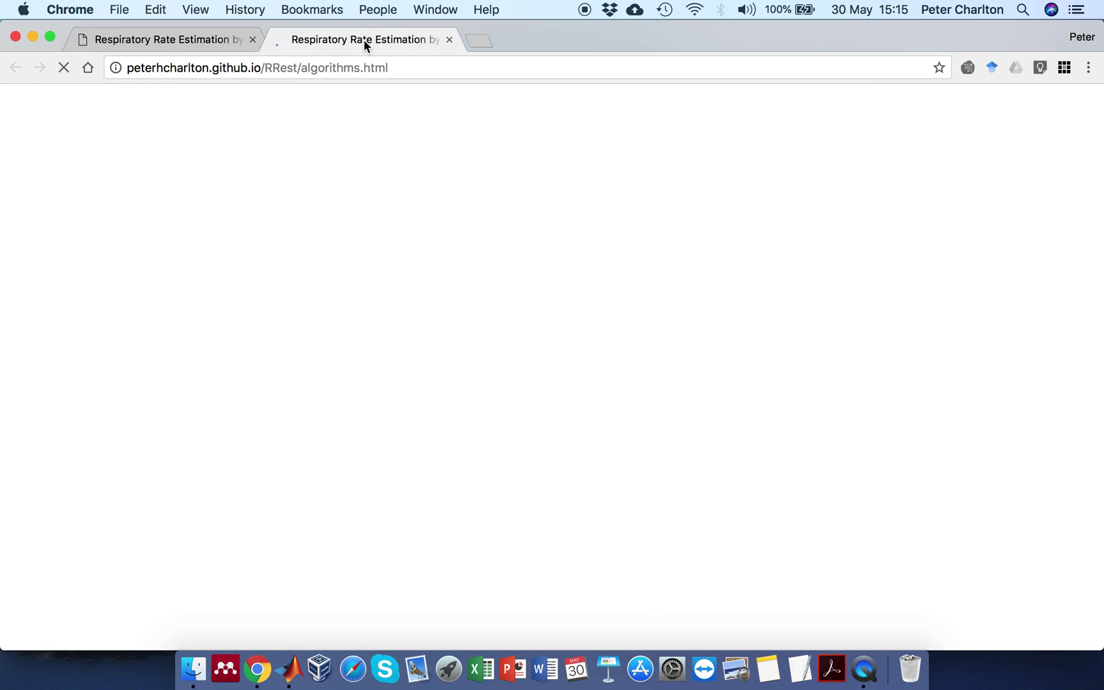
scroll(409, 364, down, 5)
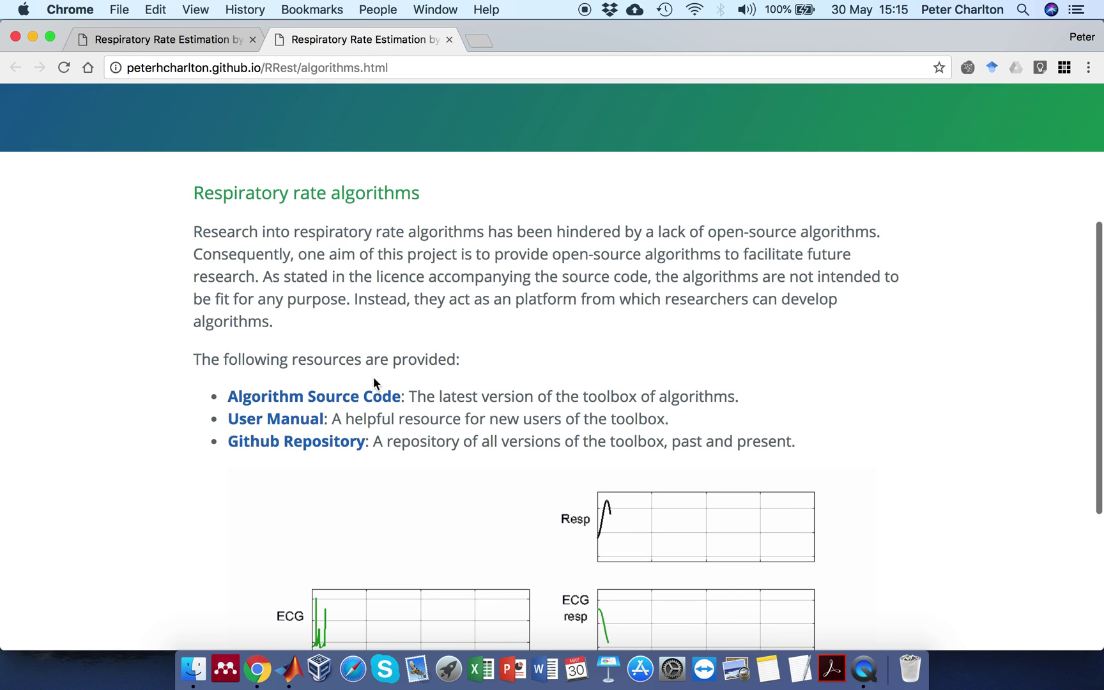
click(360, 403)
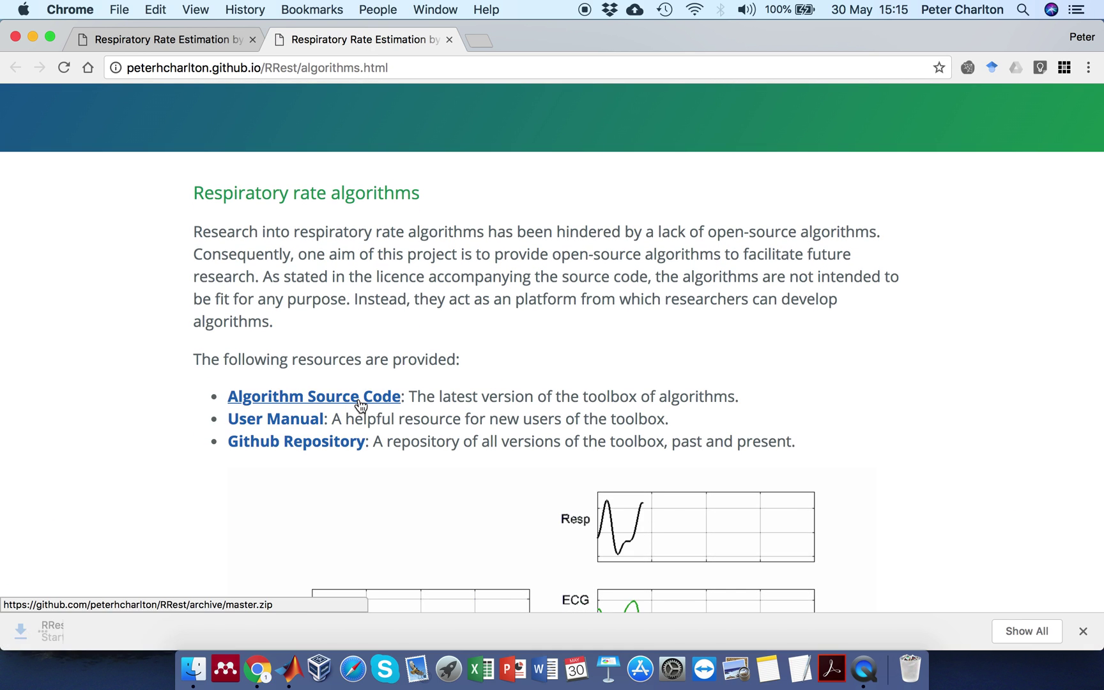
- Start downloading the Synthetic Dataset in Matlab Format from the Datasets page
click(204, 37)
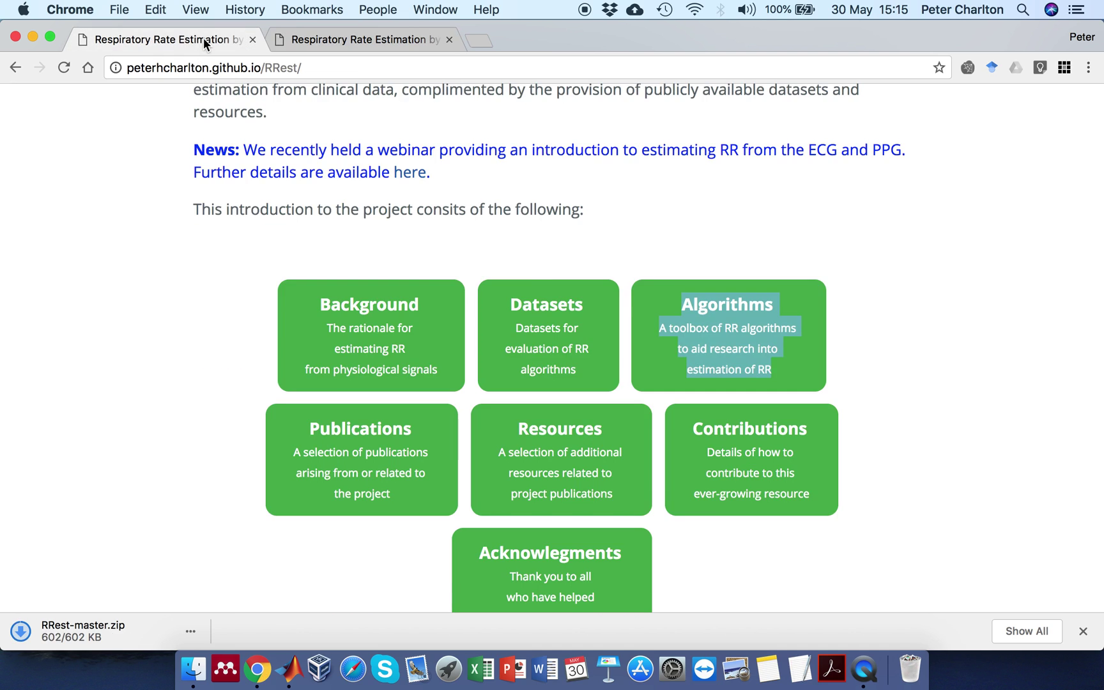
right_click(572, 334)
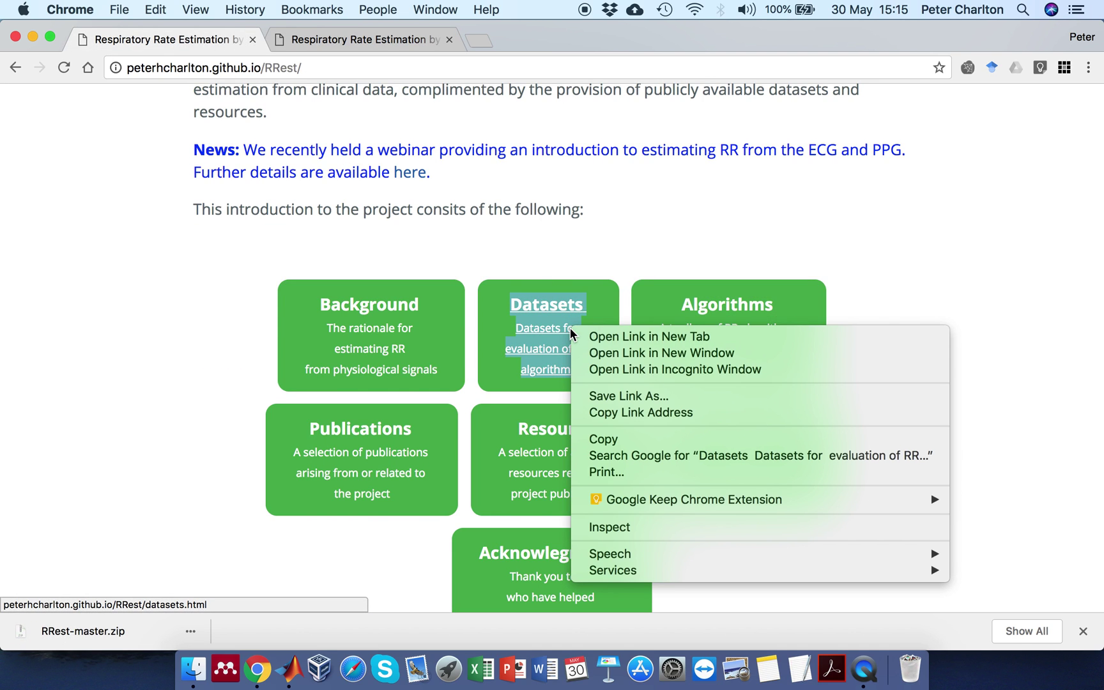
click(613, 335)
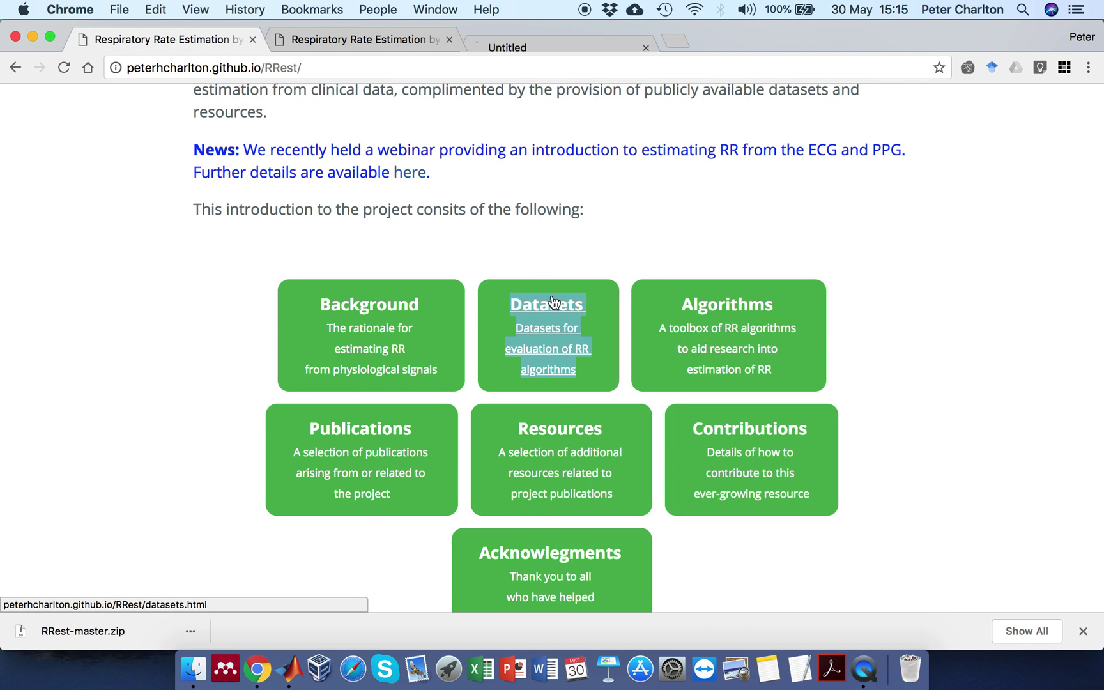
click(540, 41)
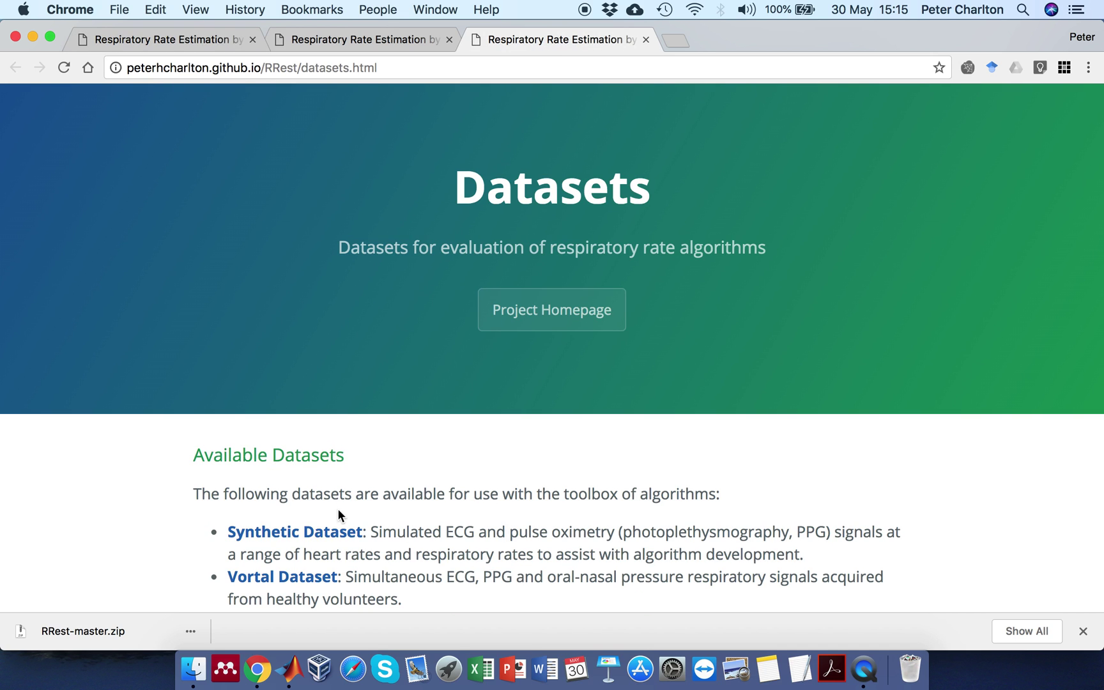
click(336, 533)
scroll(409, 348, down, 15)
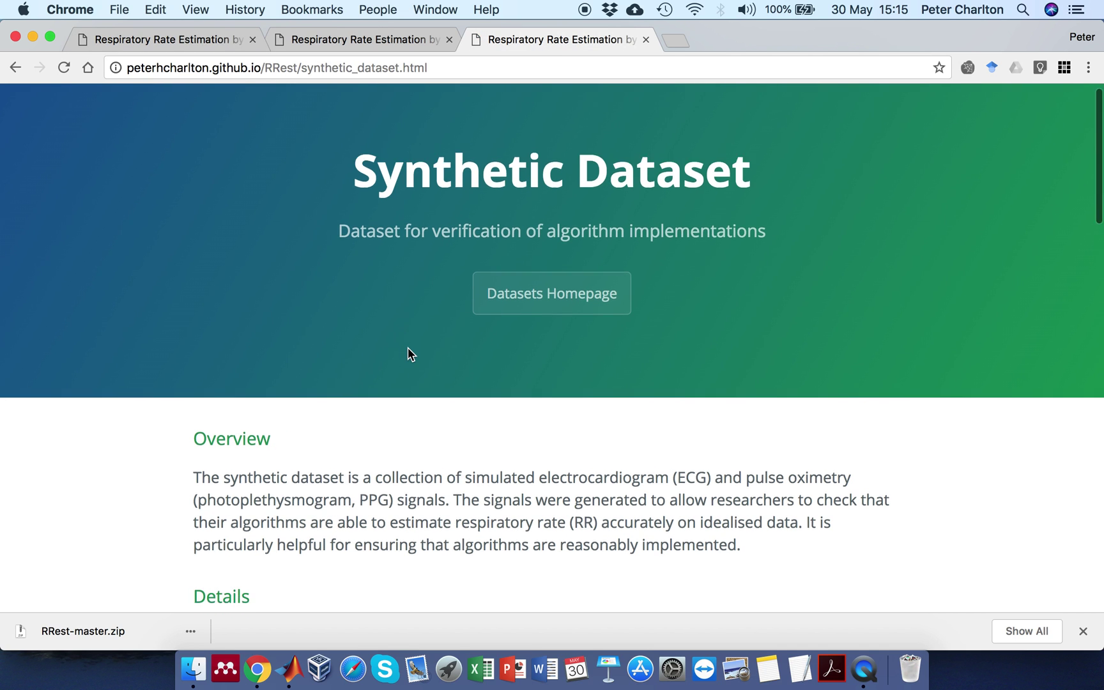
scroll(409, 348, down, 5)
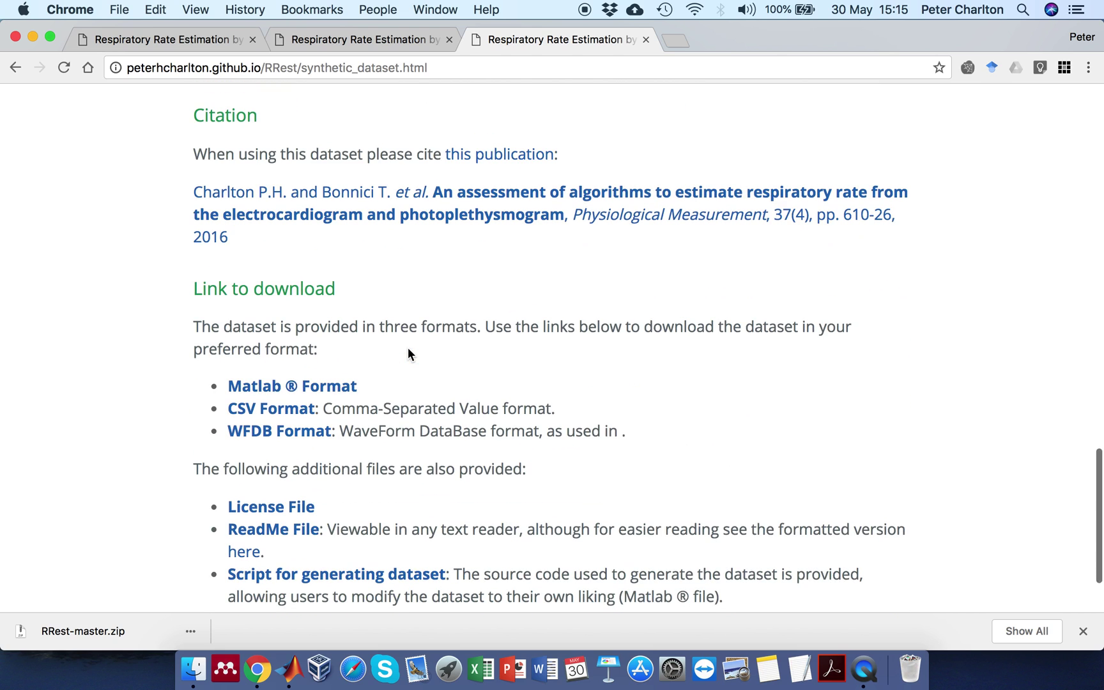
click(318, 383)
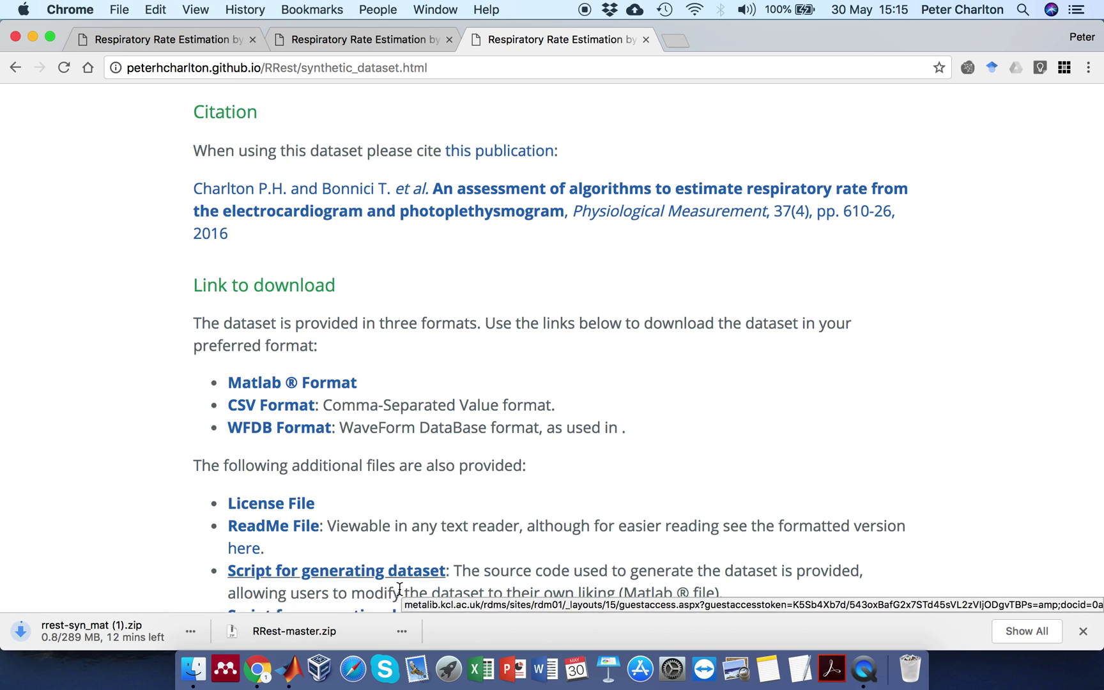
click(402, 633)
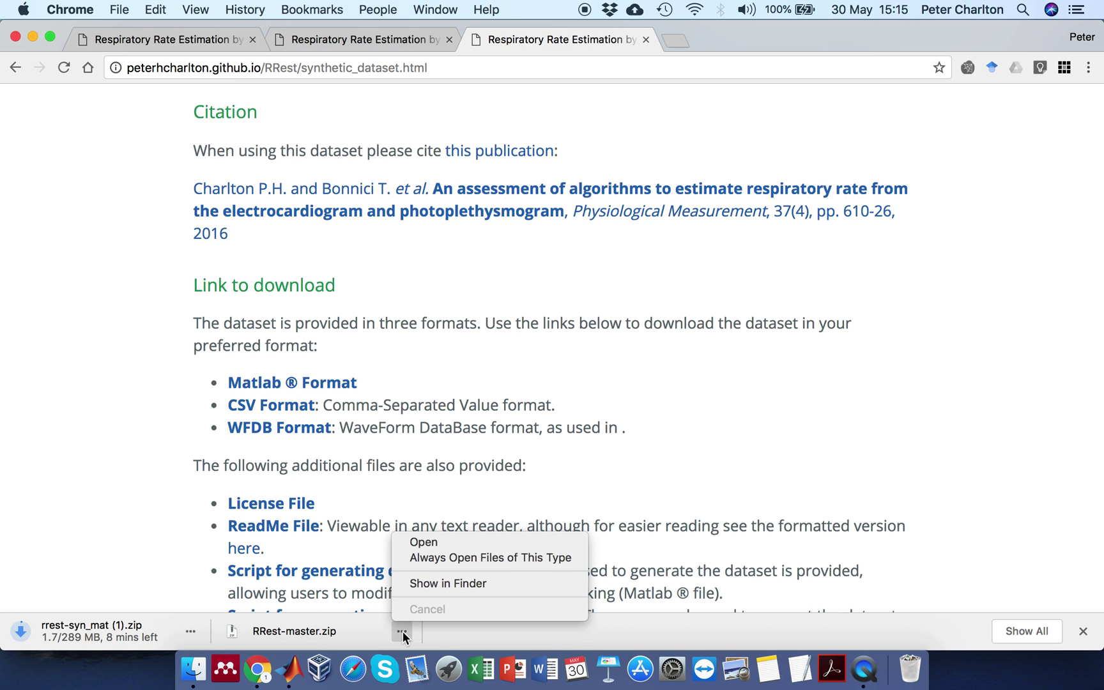
- Reveal the downloads in Finder and unzip rrest-syn_mat.zip
click(444, 584)
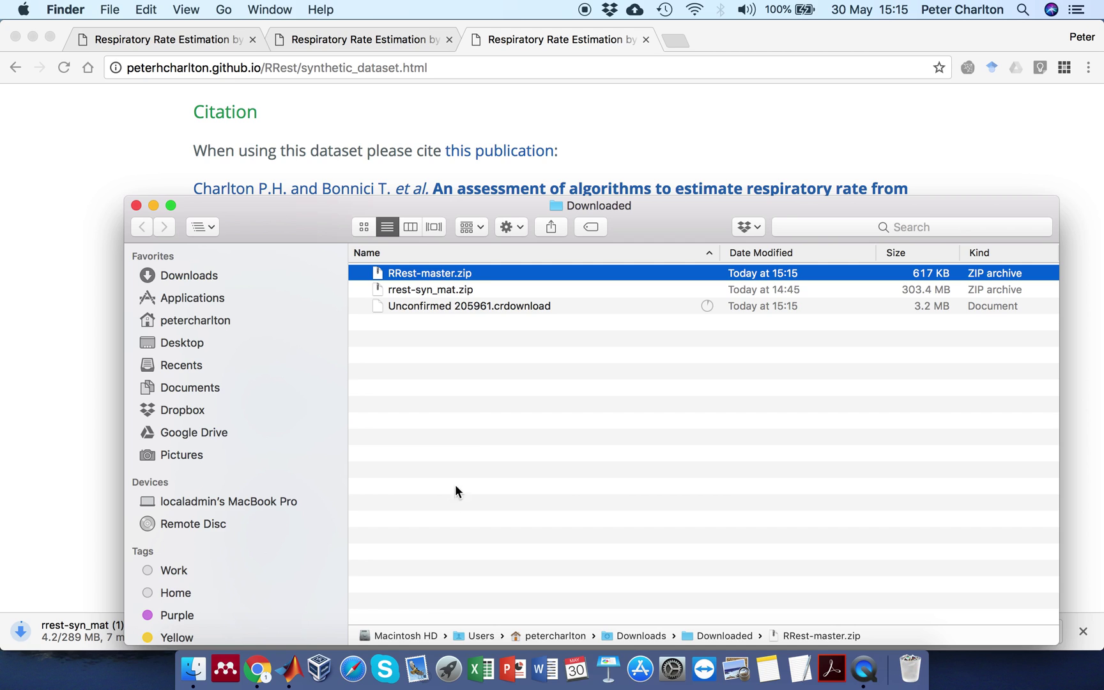
click(489, 305)
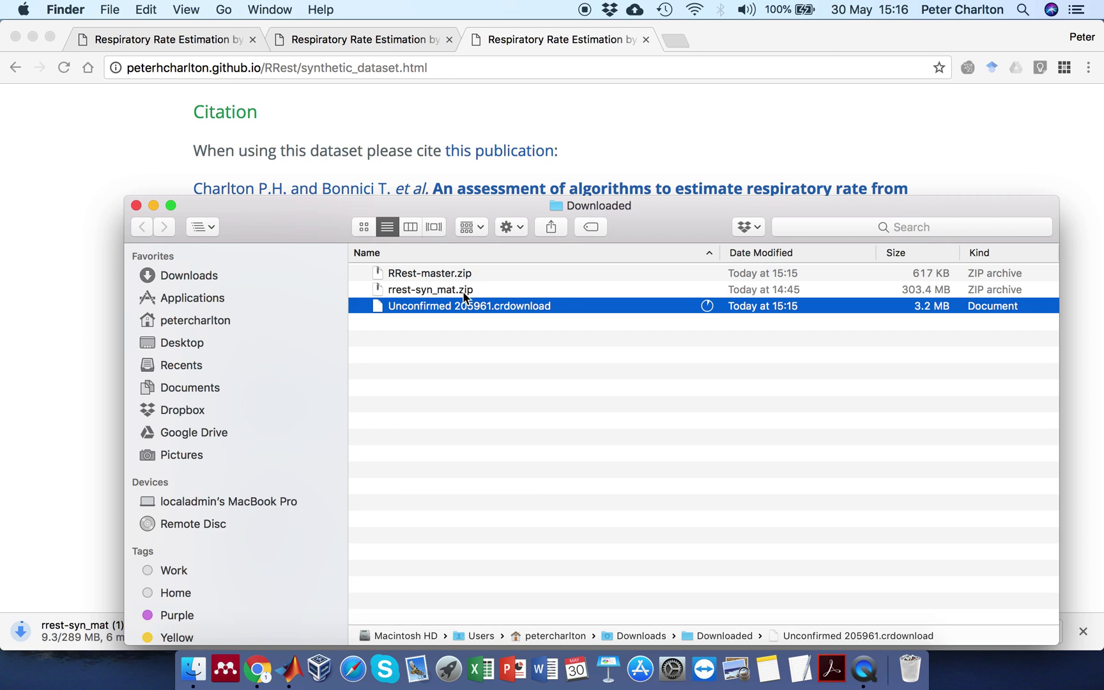
click(463, 290)
right_click(463, 291)
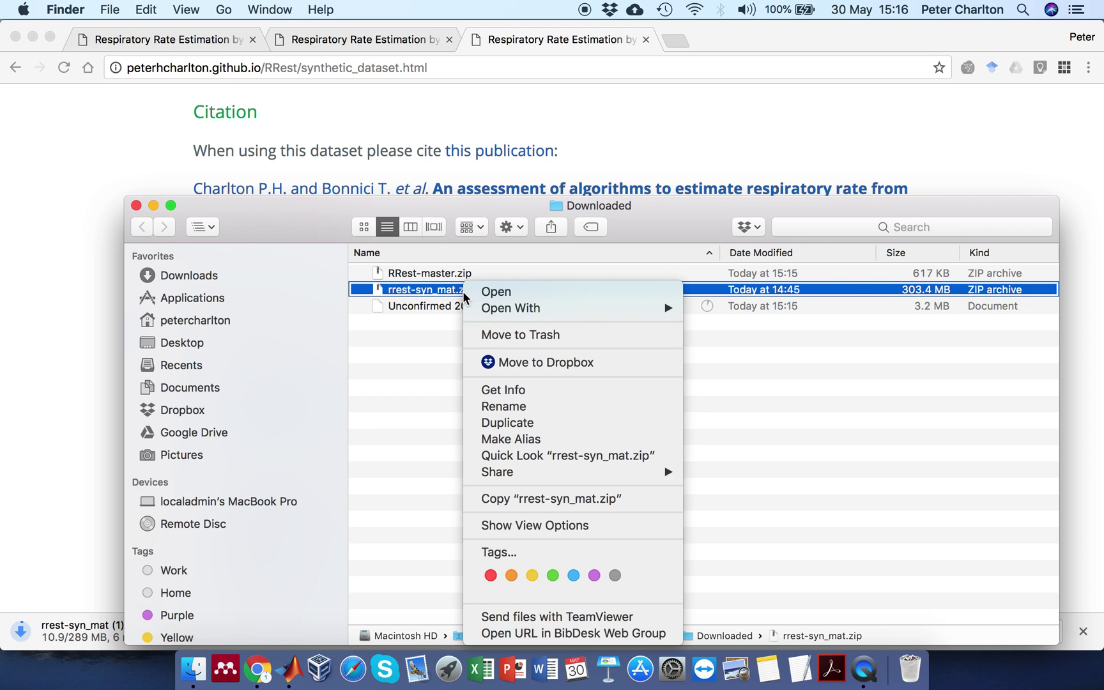
mouse_move(575, 309)
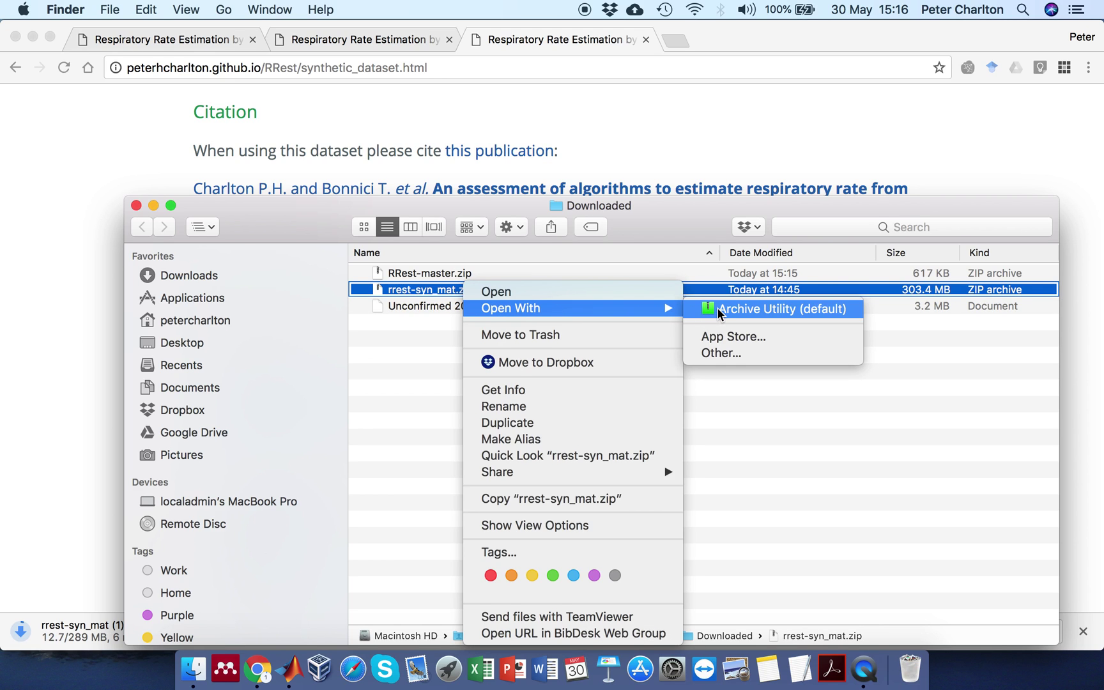
click(716, 308)
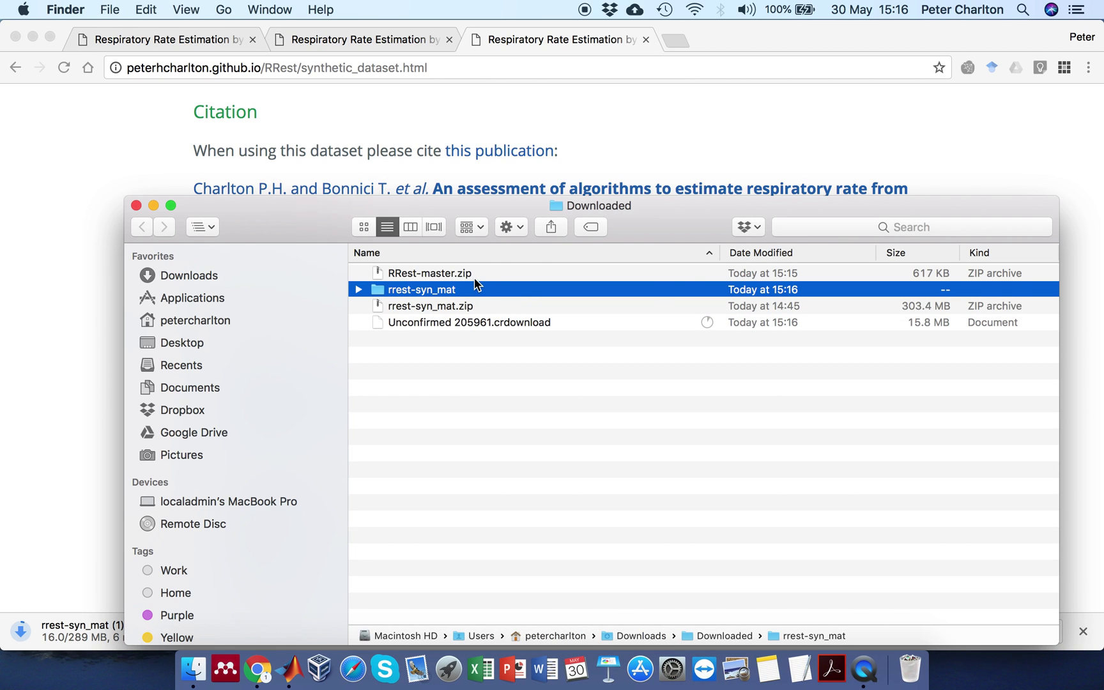
- Unzip RRest-master.zip with Archive Utility
click(474, 275)
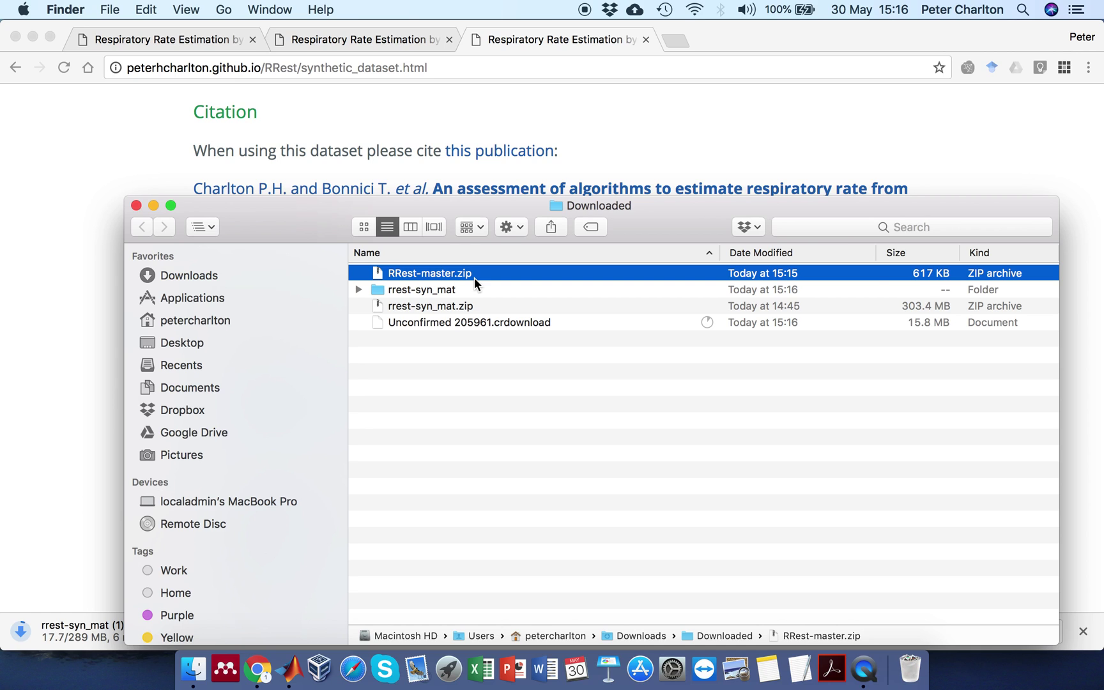
right_click(474, 277)
mouse_move(607, 302)
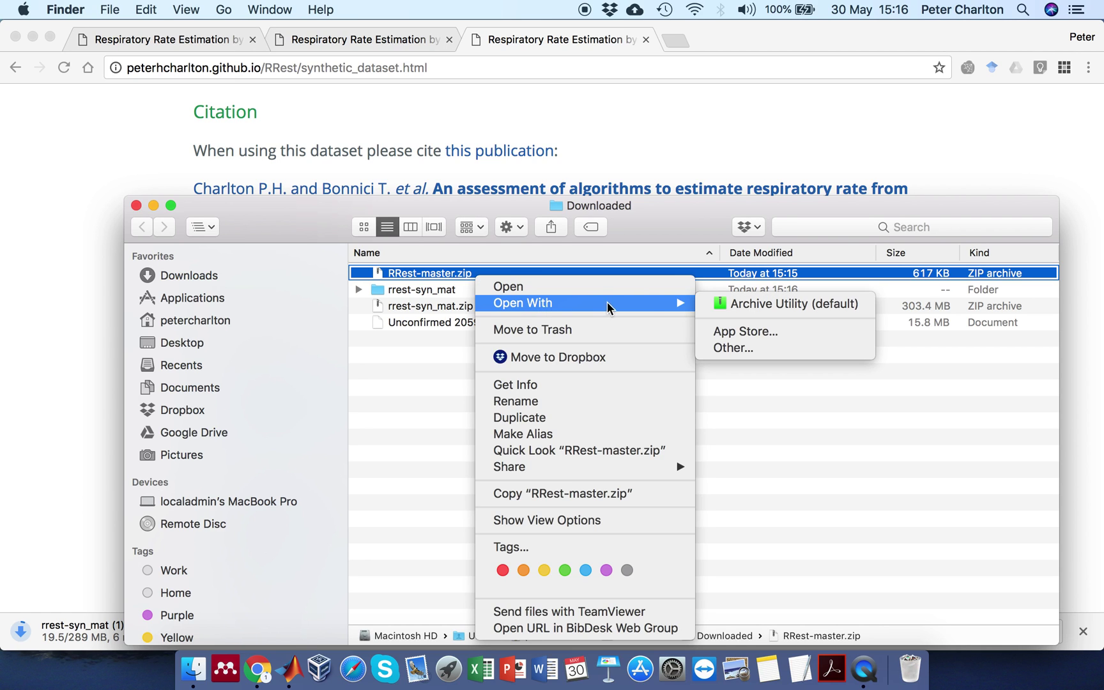
click(745, 303)
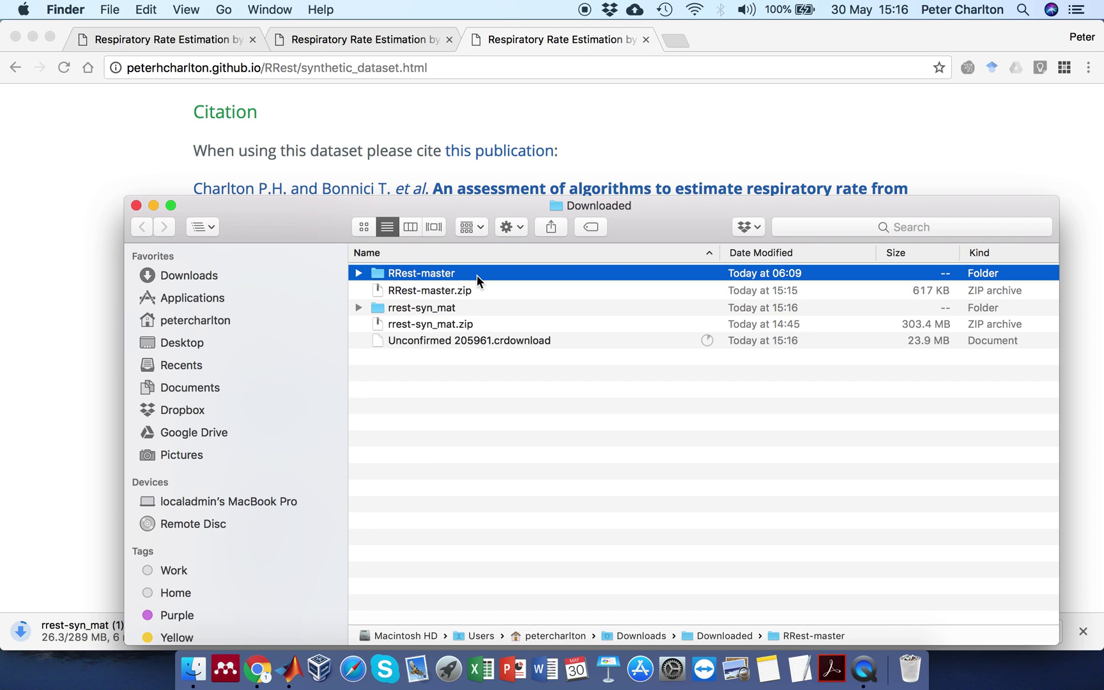
- Open RRest.m from RRest-master/RRest_v3.0/Algorithms in MATLAB
double_click(477, 275)
click(448, 354)
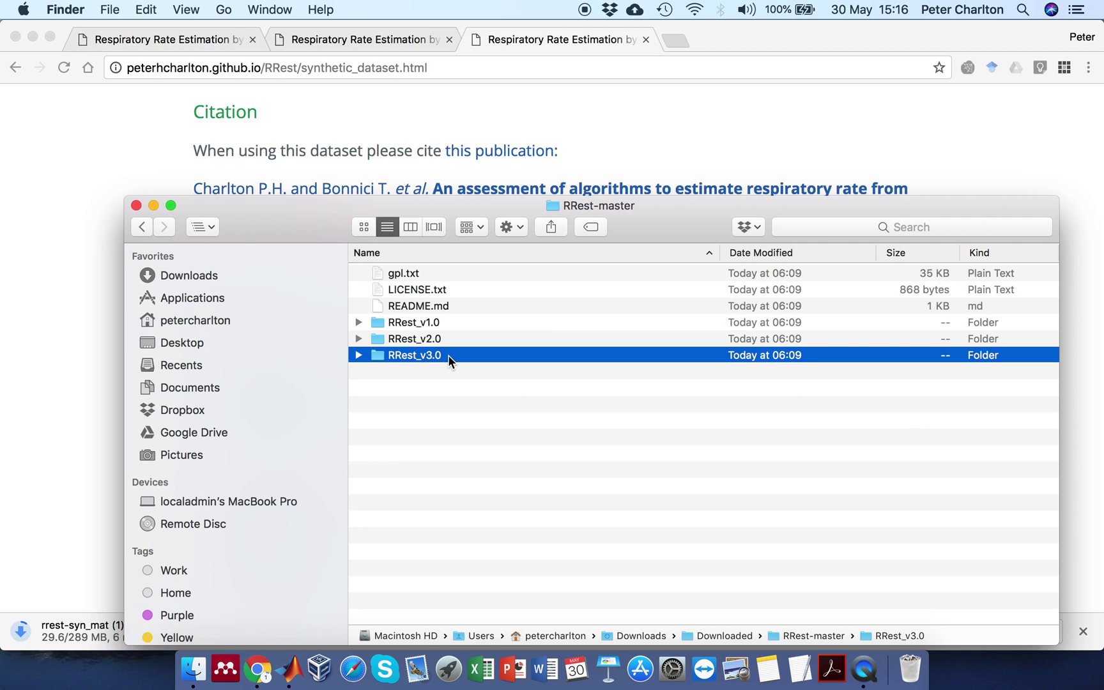
double_click(448, 354)
click(454, 274)
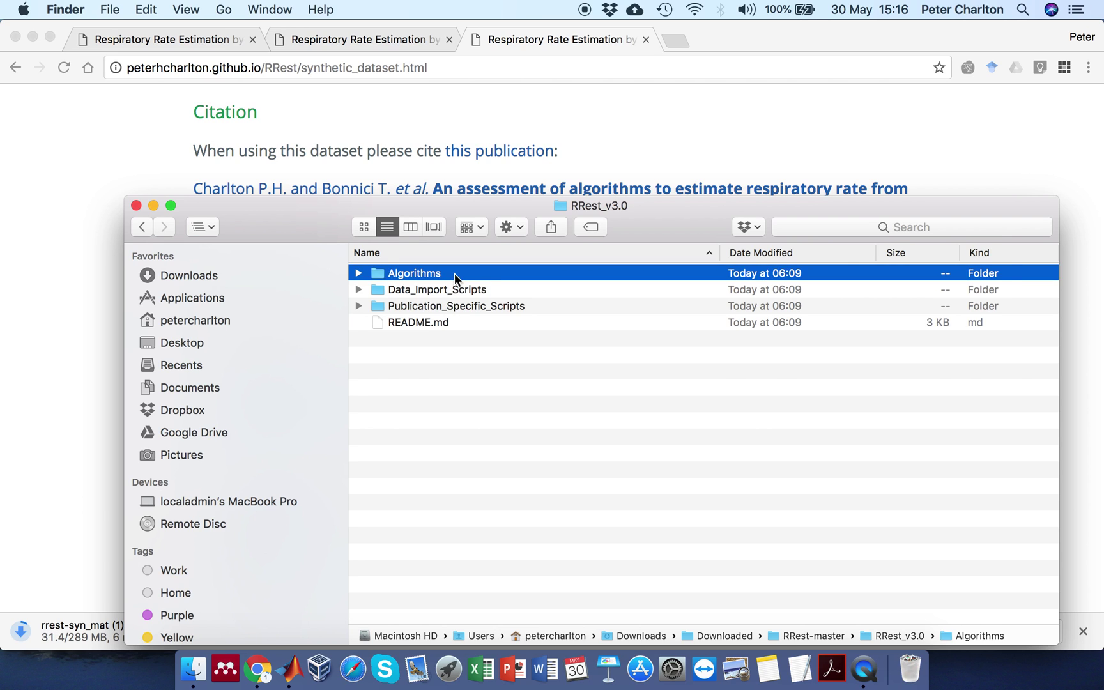
double_click(455, 275)
double_click(450, 389)
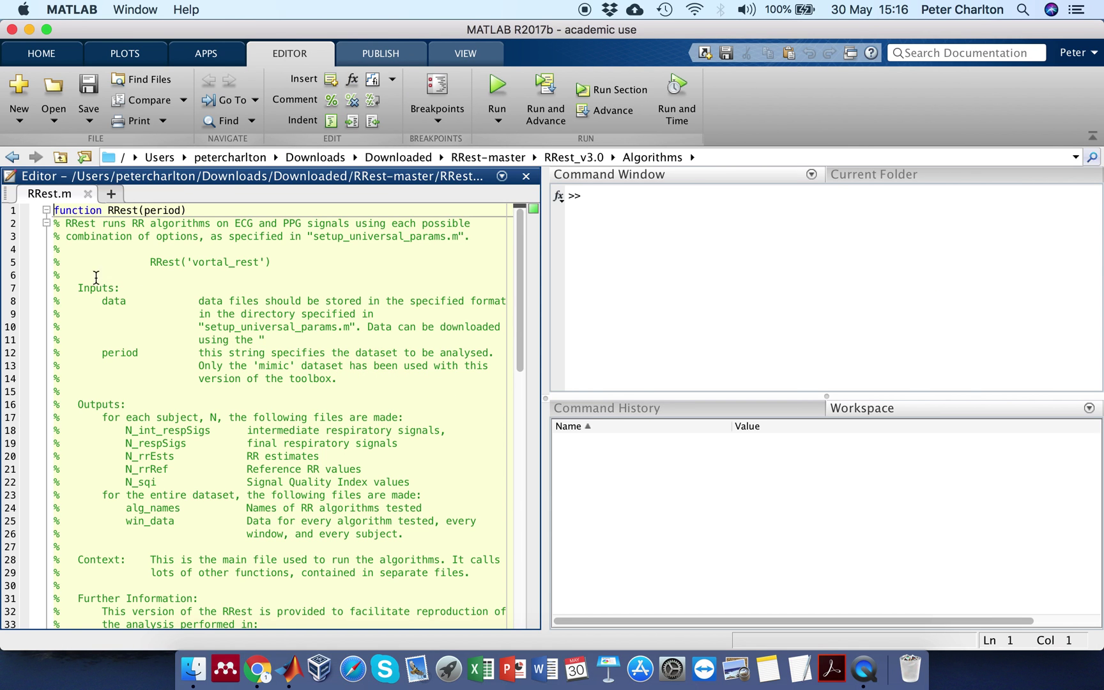
- Add the RRest_v3.0/Algorithms folder to the search path, then open setup_universal_params.m
right_click(69, 200)
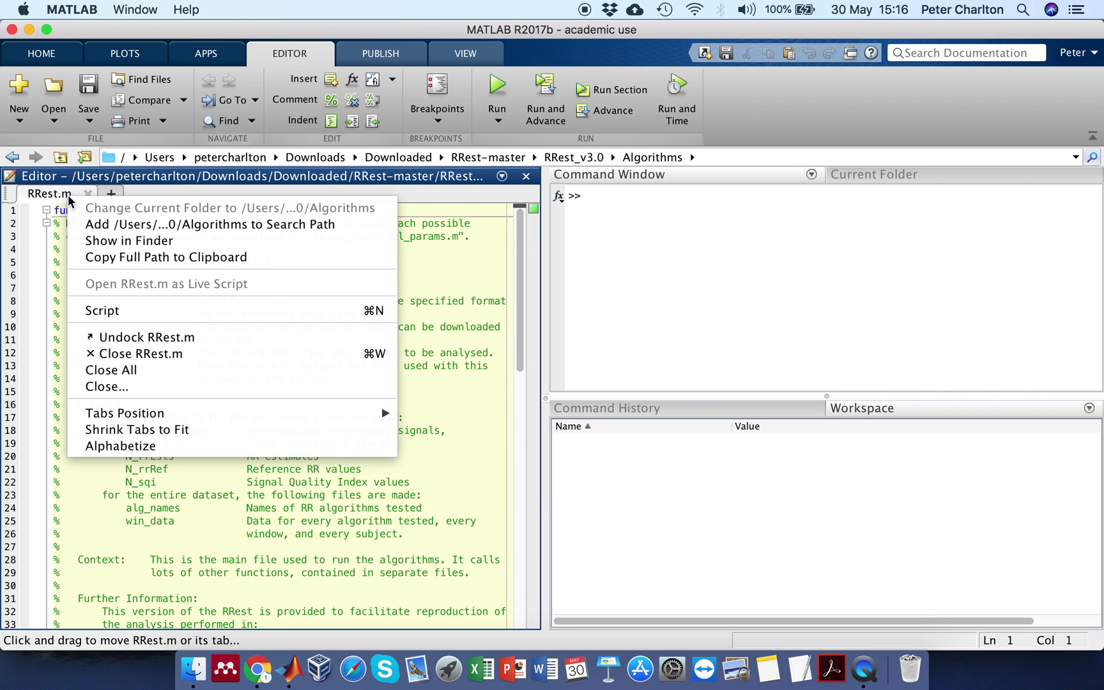
click(123, 222)
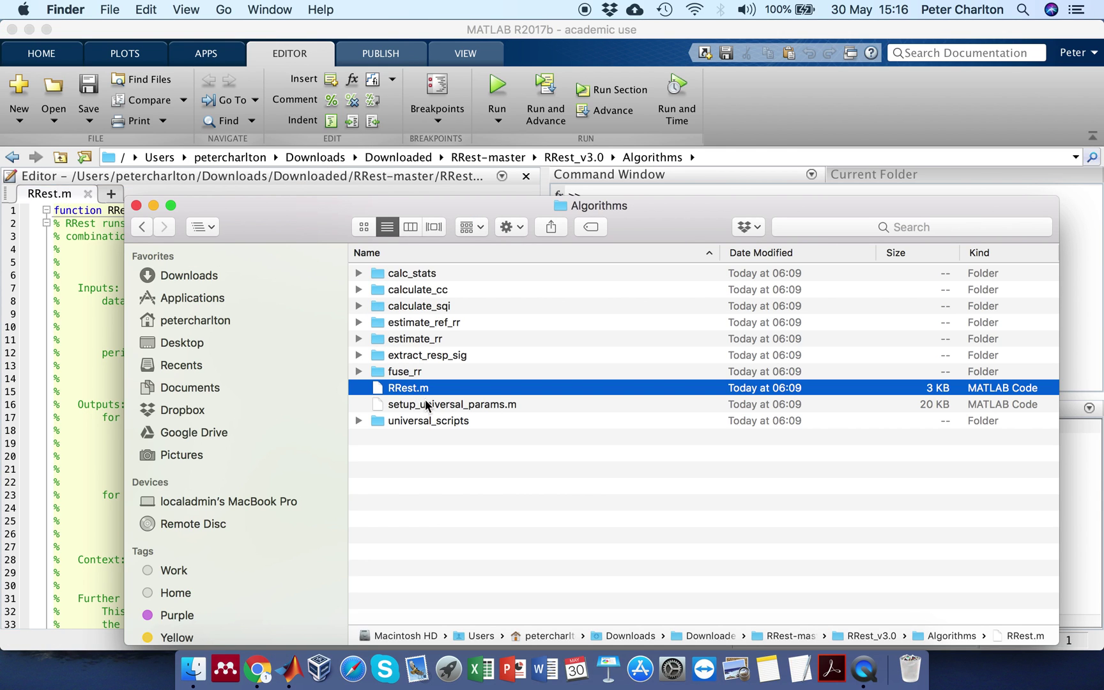
click(424, 404)
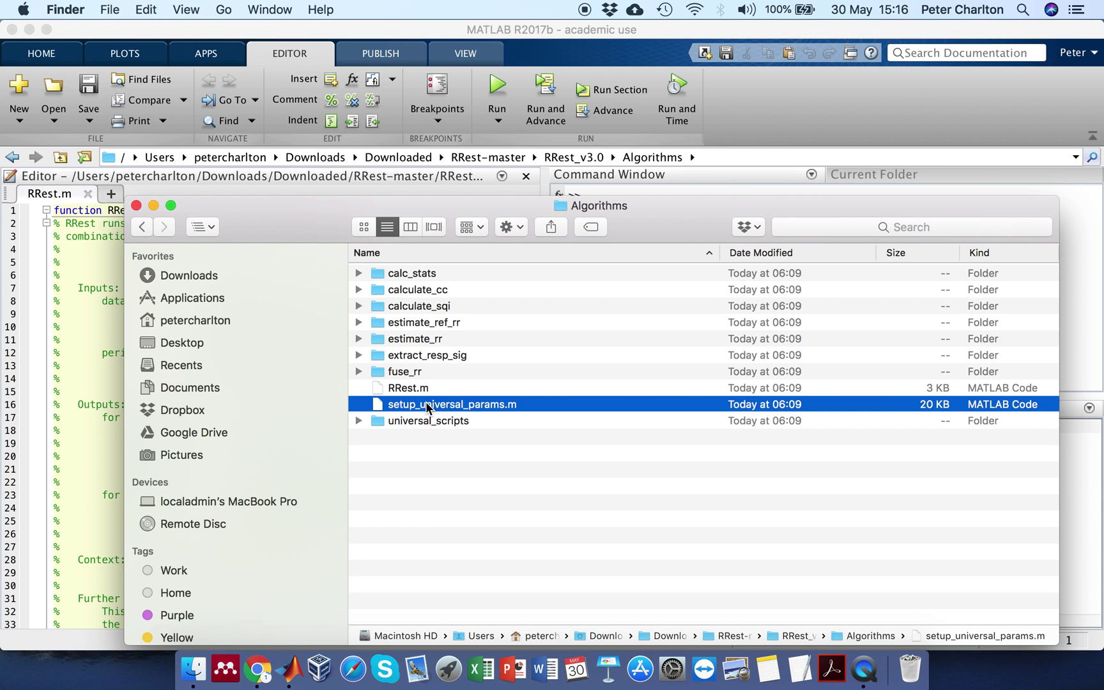
double_click(467, 405)
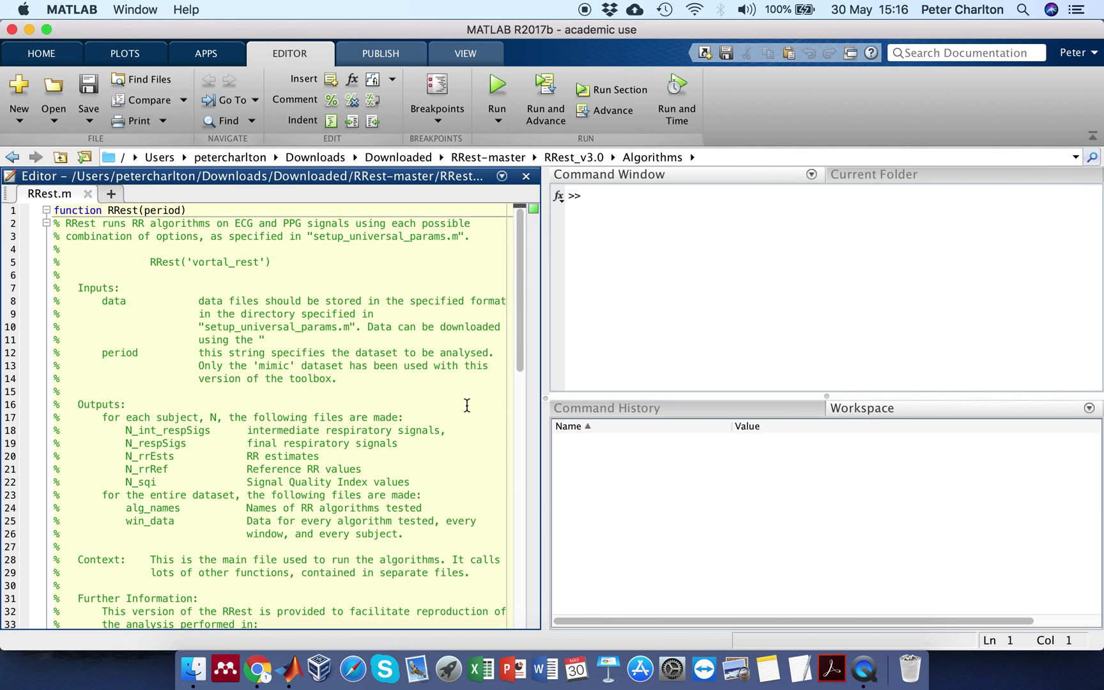
- Scroll setup_universal_params.m to the root_folder path on line 54, then return to Finder
scroll(340, 339, down, 6)
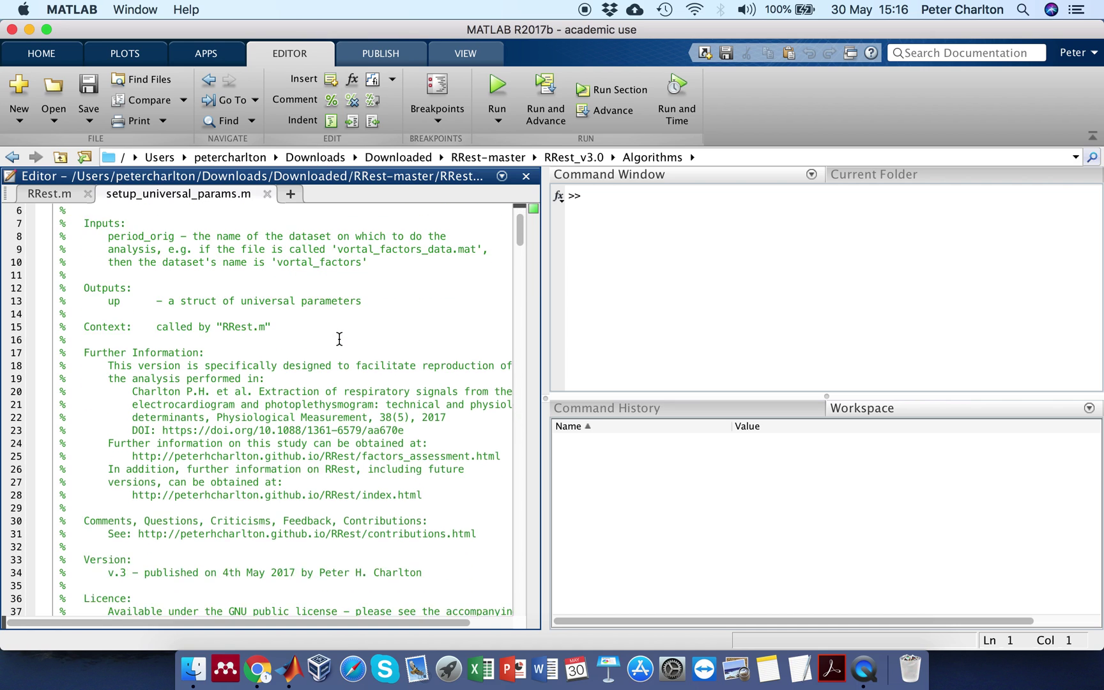
scroll(340, 338, down, 5)
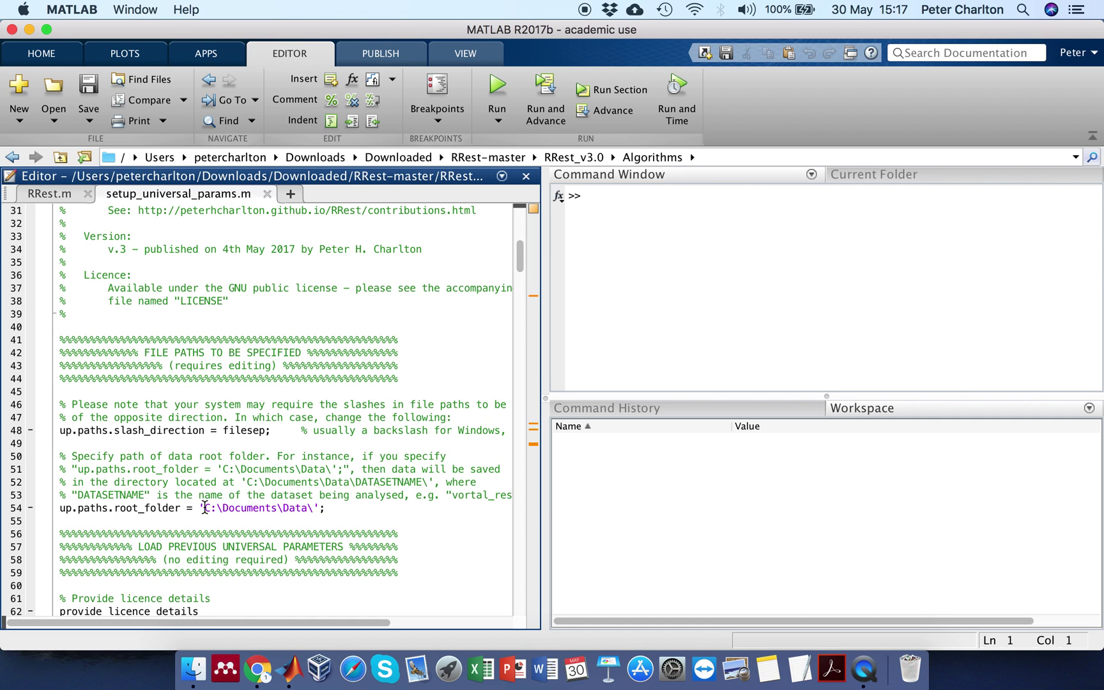
click(192, 668)
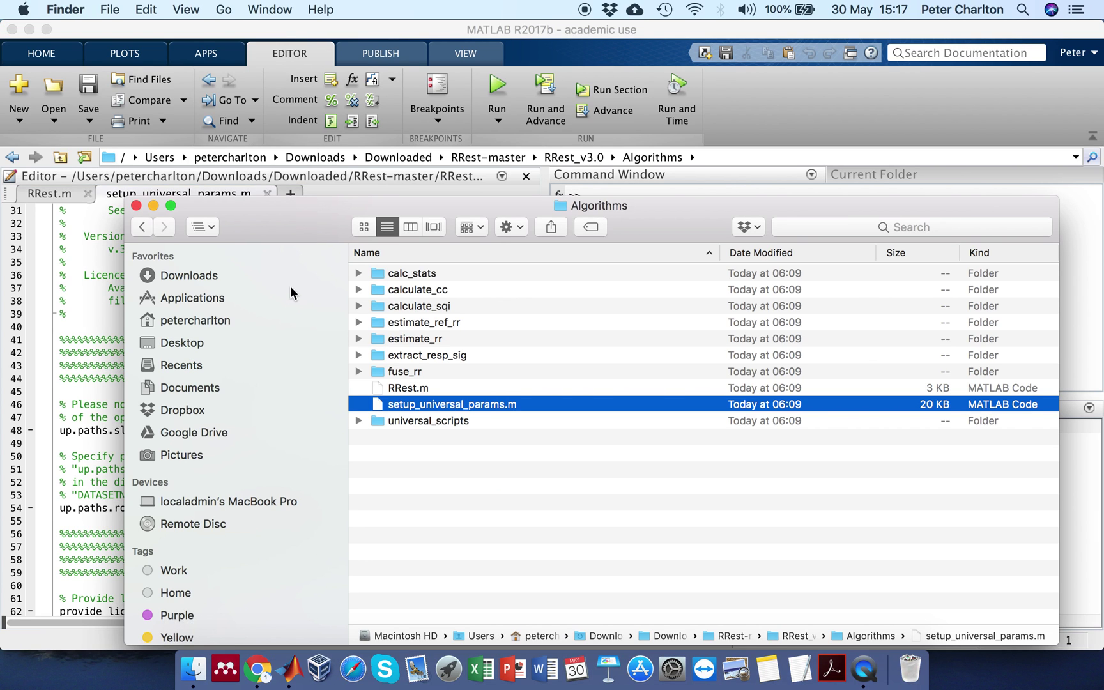
- Go back to the Downloaded folder and open rrest-syn_mat
click(141, 228)
click(141, 228)
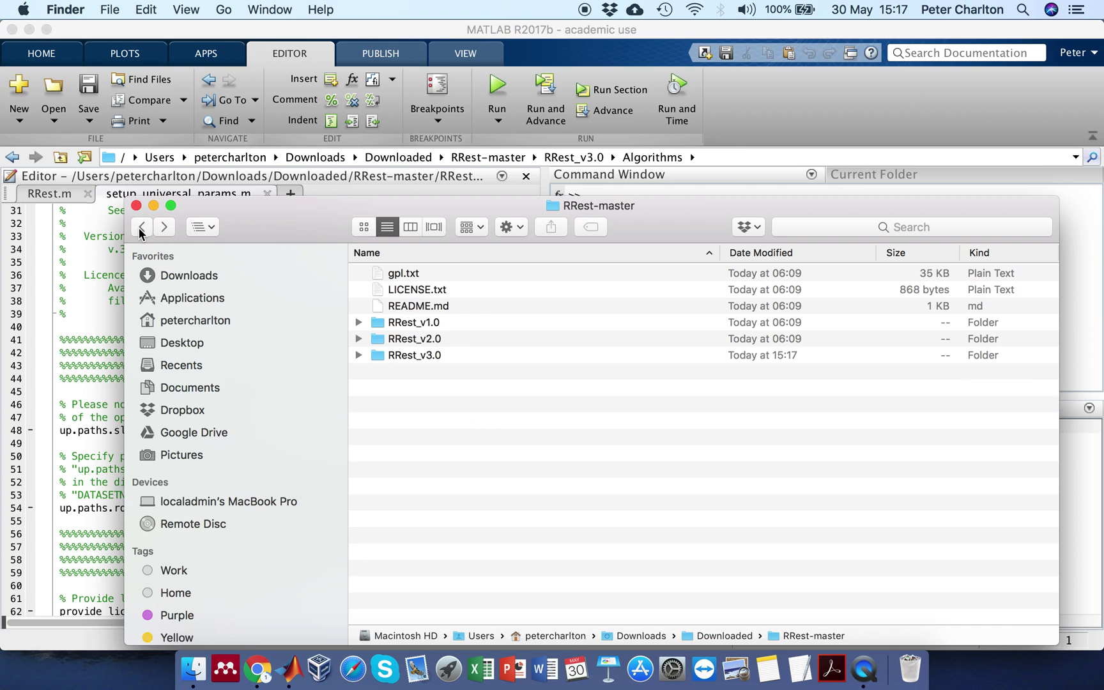
click(141, 228)
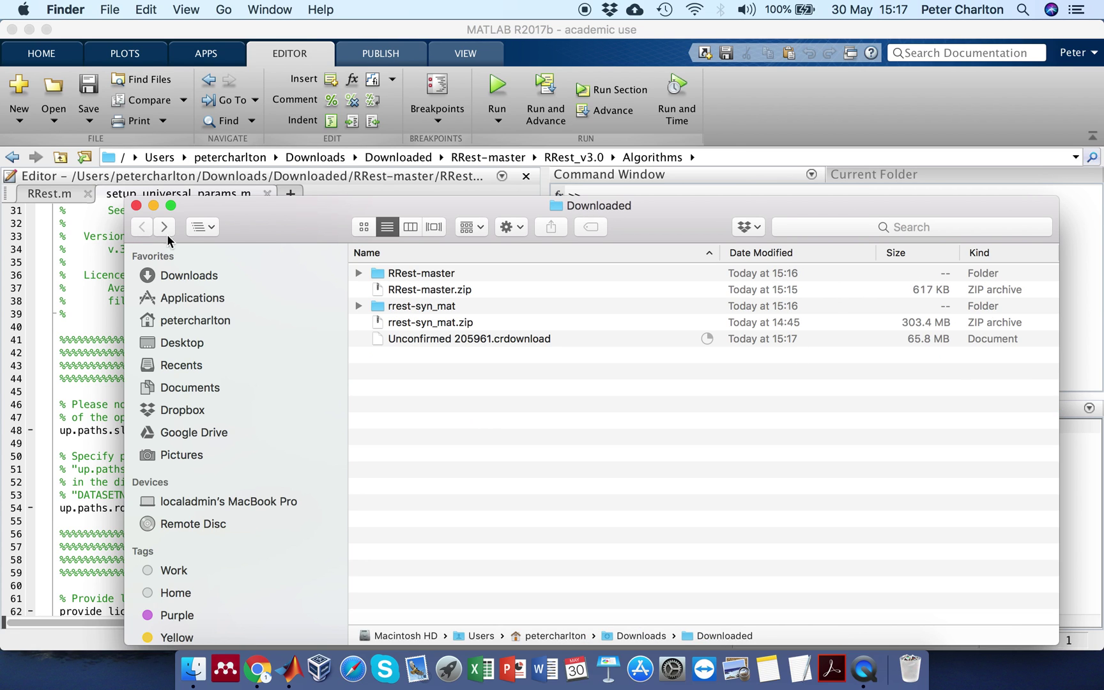
double_click(413, 306)
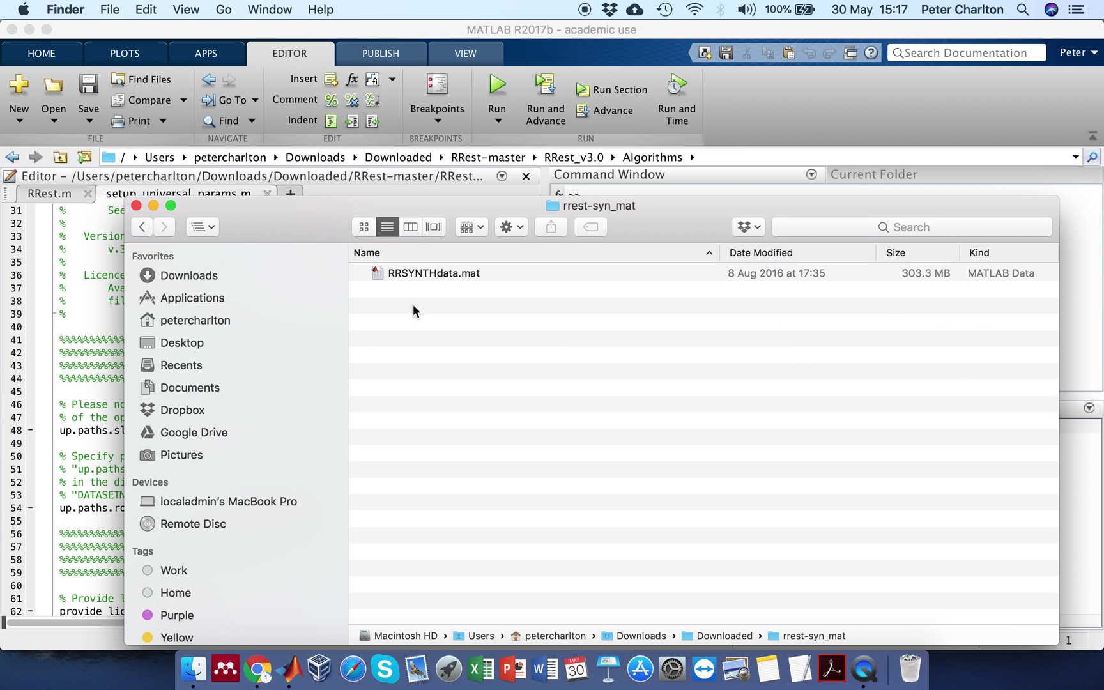
- Copy RRSYNTHdata.mat's Where location from its Get Info window
click(426, 274)
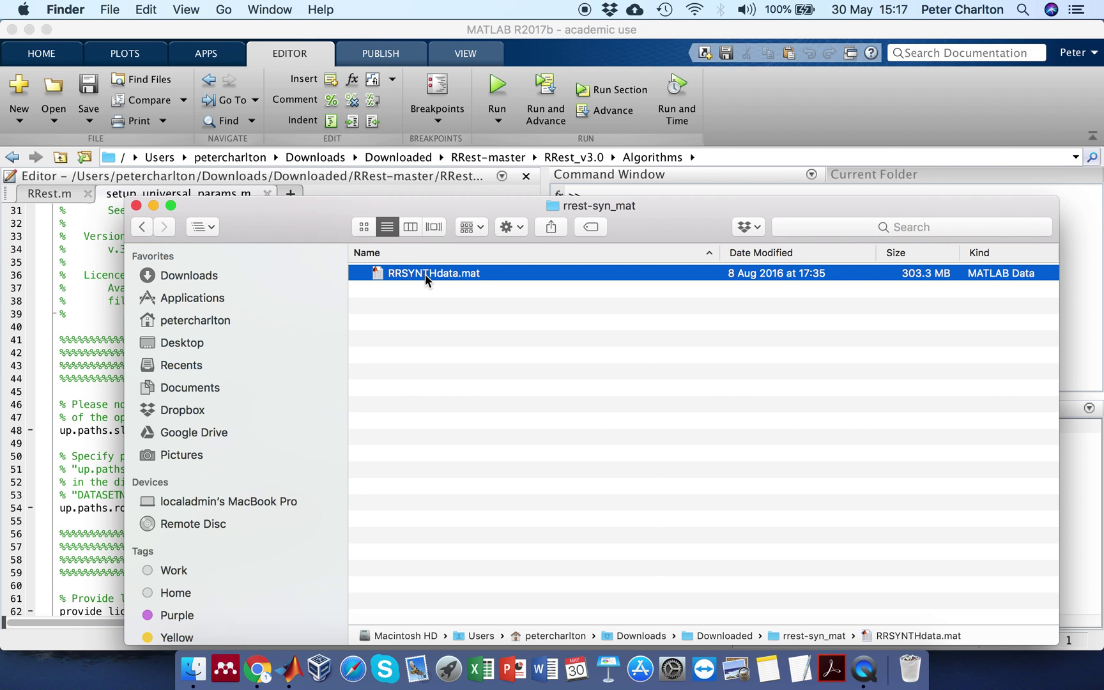
right_click(426, 274)
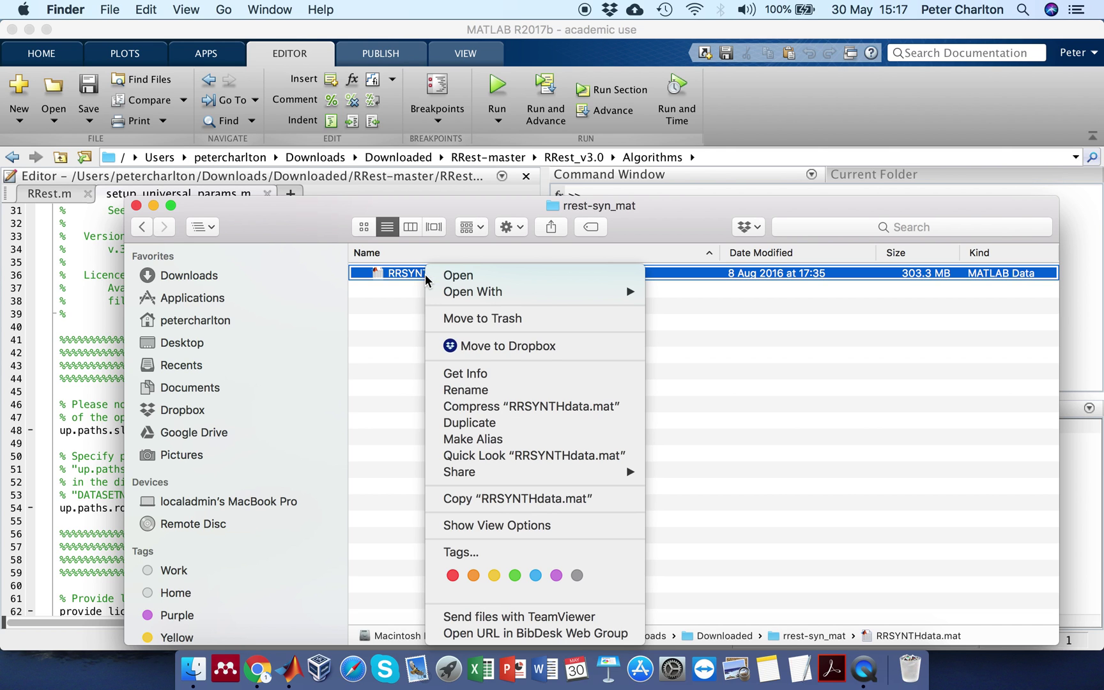
click(485, 375)
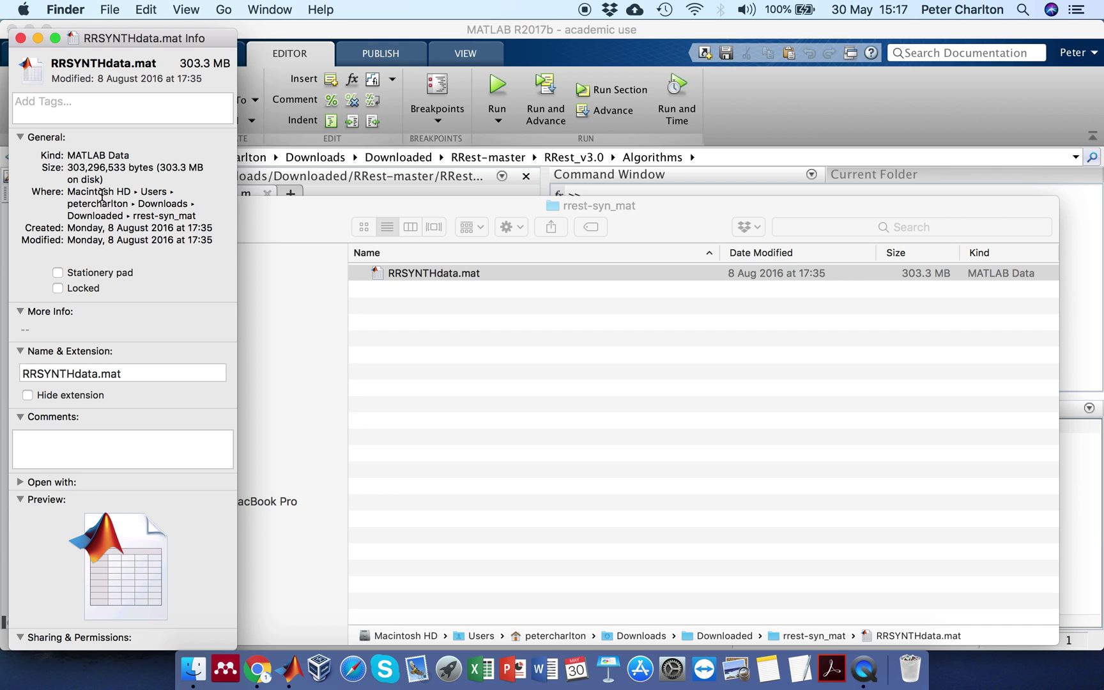
triple_click(101, 194)
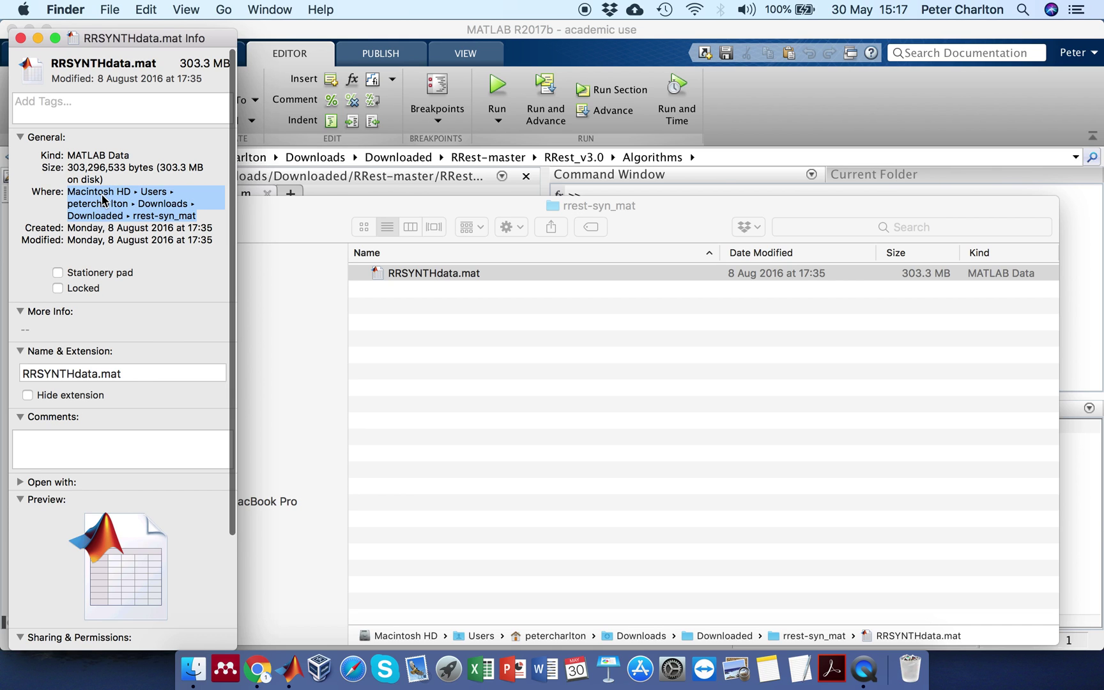
right_click(102, 195)
click(141, 263)
- Replace the C:\Documents\Data\ root_folder path with the copied rrest-syn_mat location plus '/'
click(21, 38)
click(69, 297)
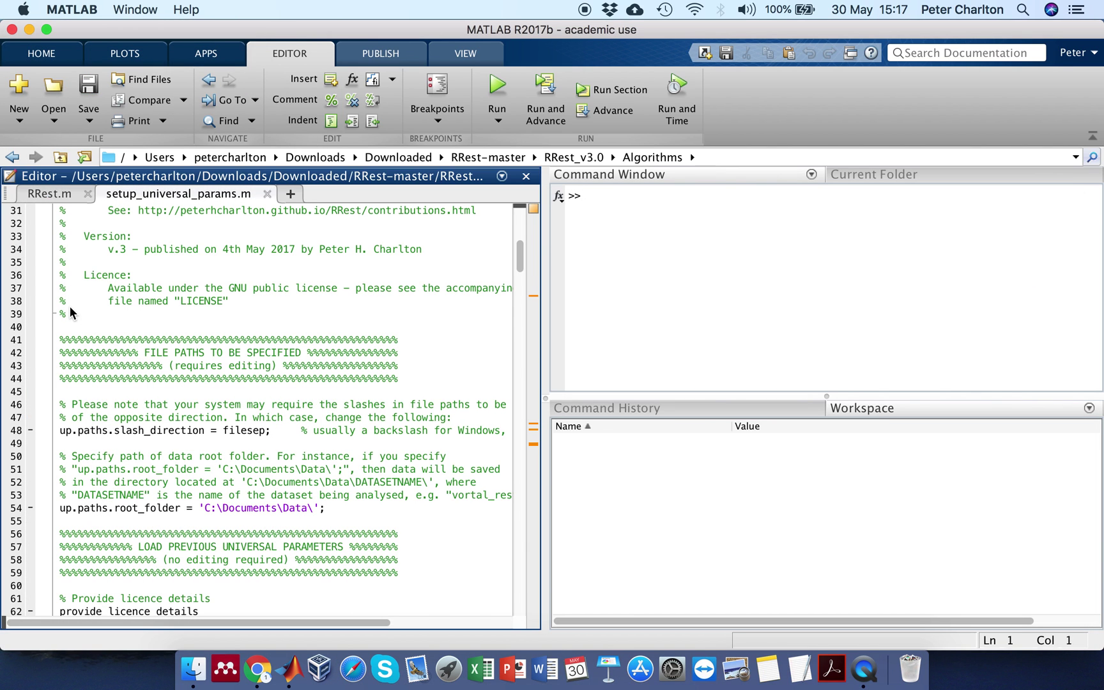
click(203, 508)
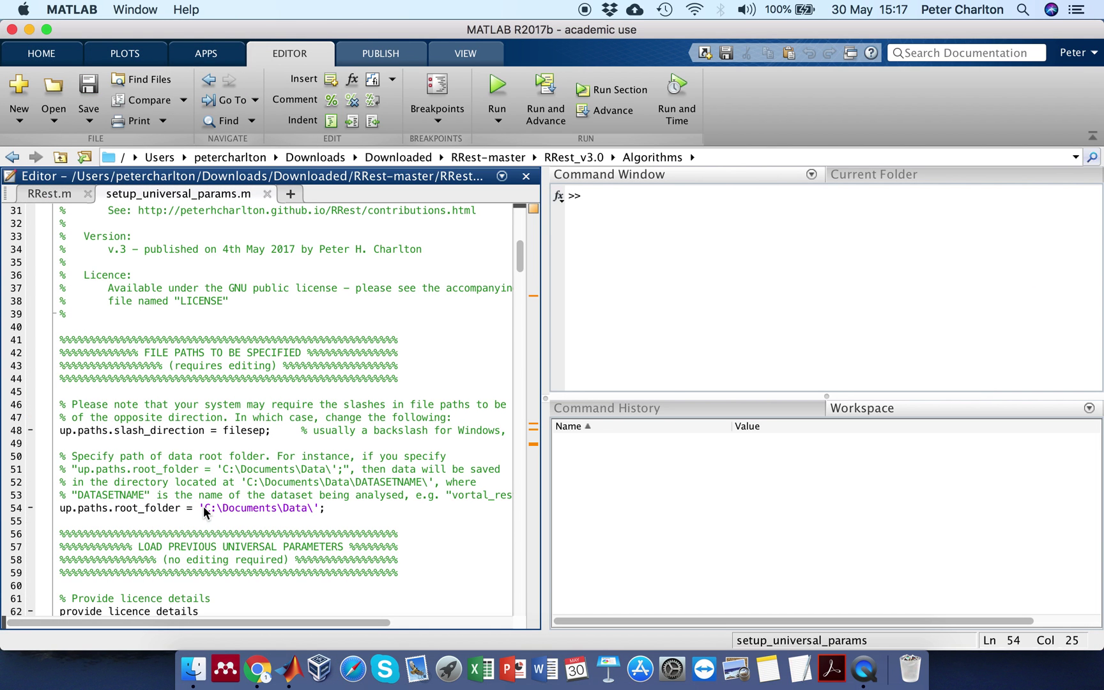
key(shift+End)
key(shift+Left)
key(shift+Left)
key(shift+Left)
key(shift+Right)
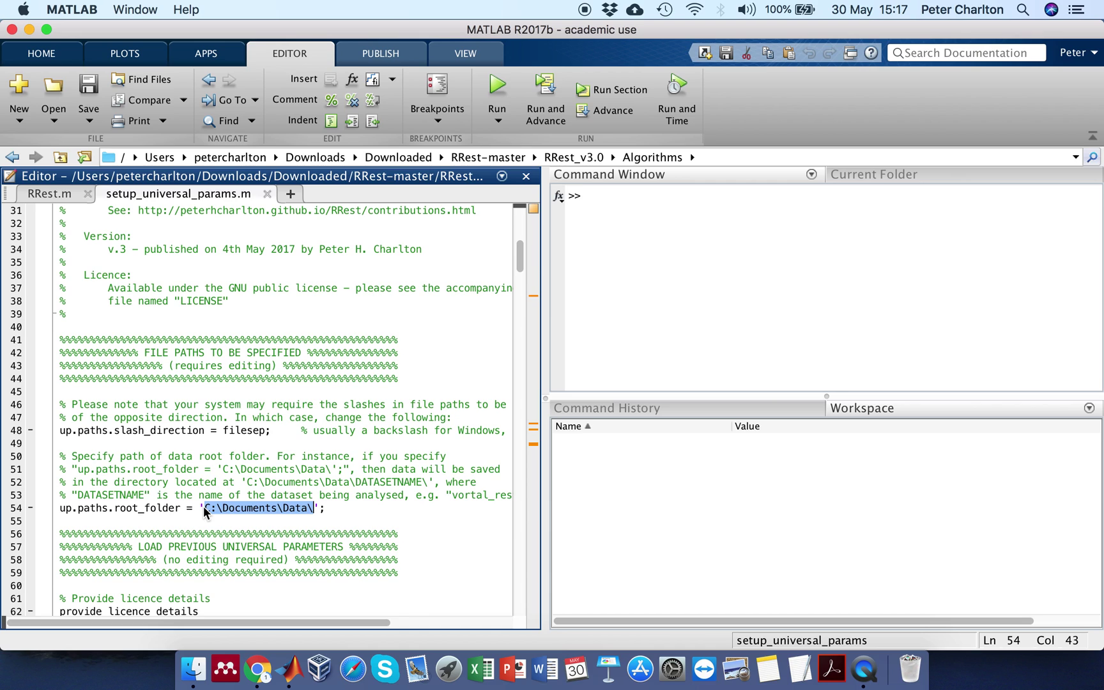
key(super+v)
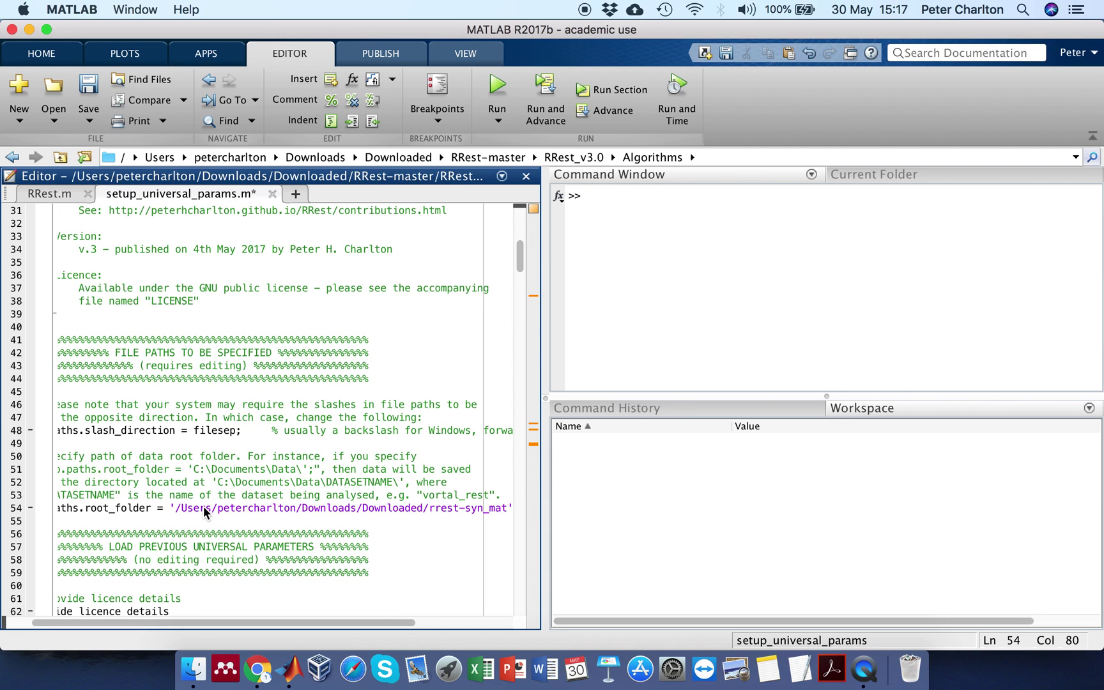
text(/)
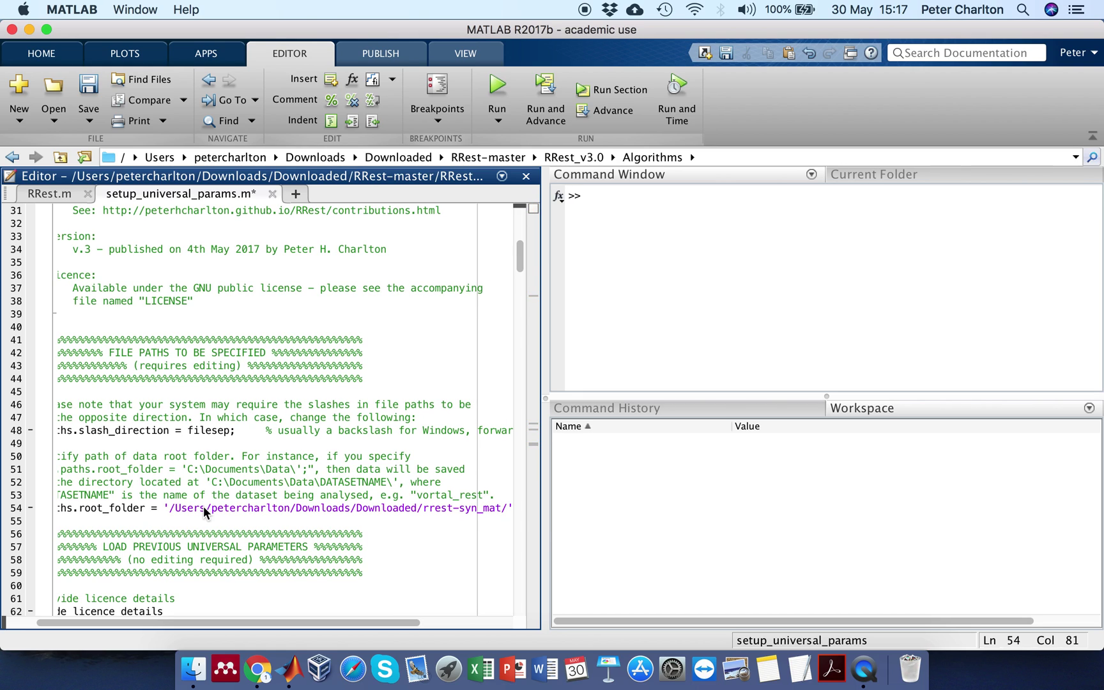
- Save setup_universal_params.m and switch to the RRest.m editor tab
click(238, 487)
click(92, 95)
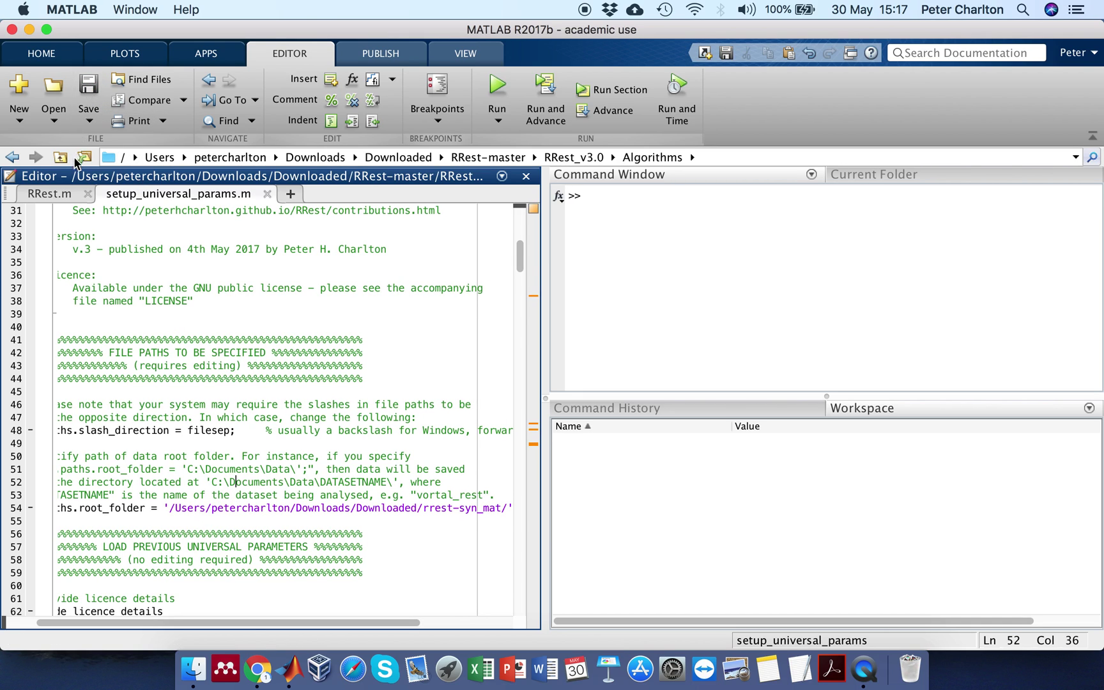
click(50, 194)
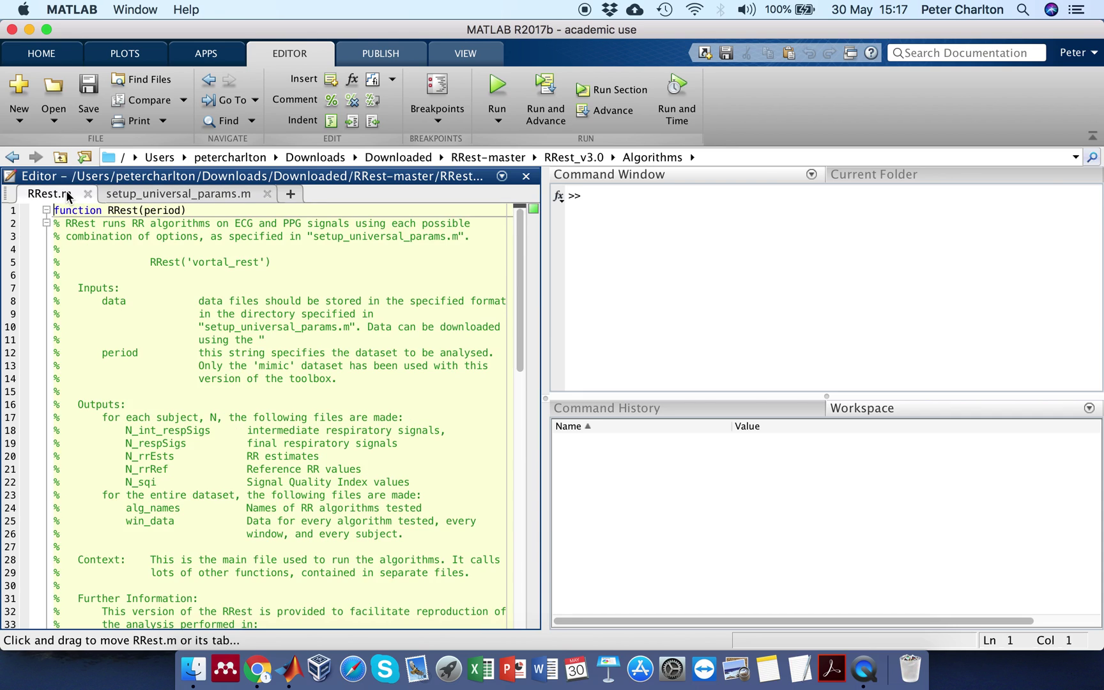
- Run RRest('RRSYNTH') in the Command Window
click(625, 246)
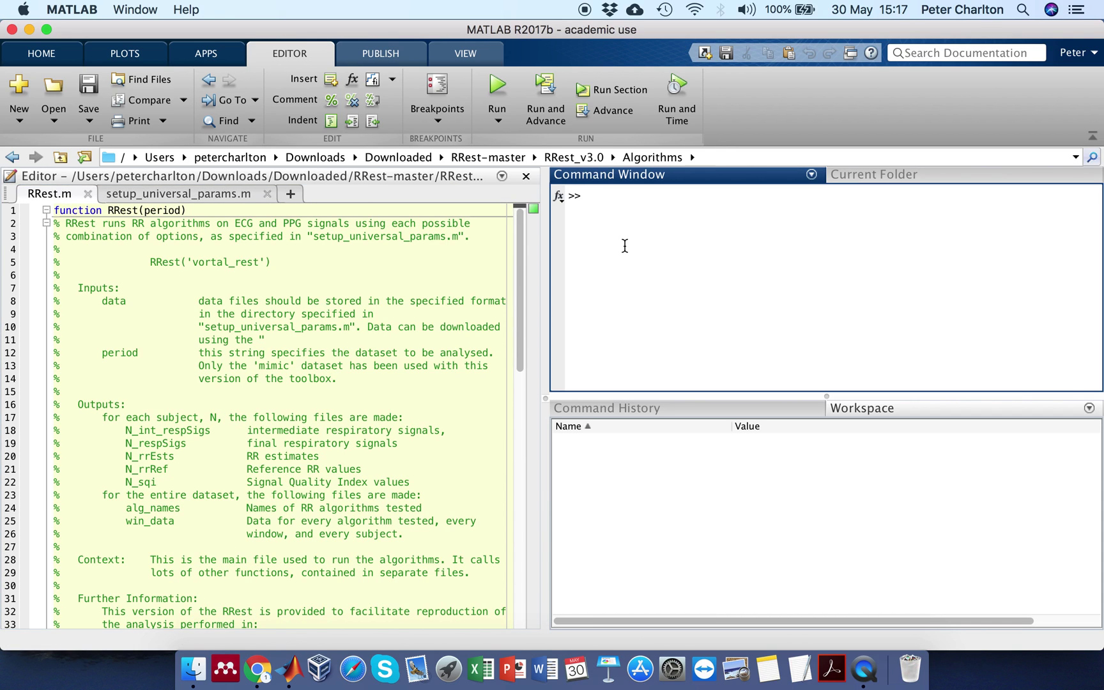
text(RRest('RRSYNTH'))
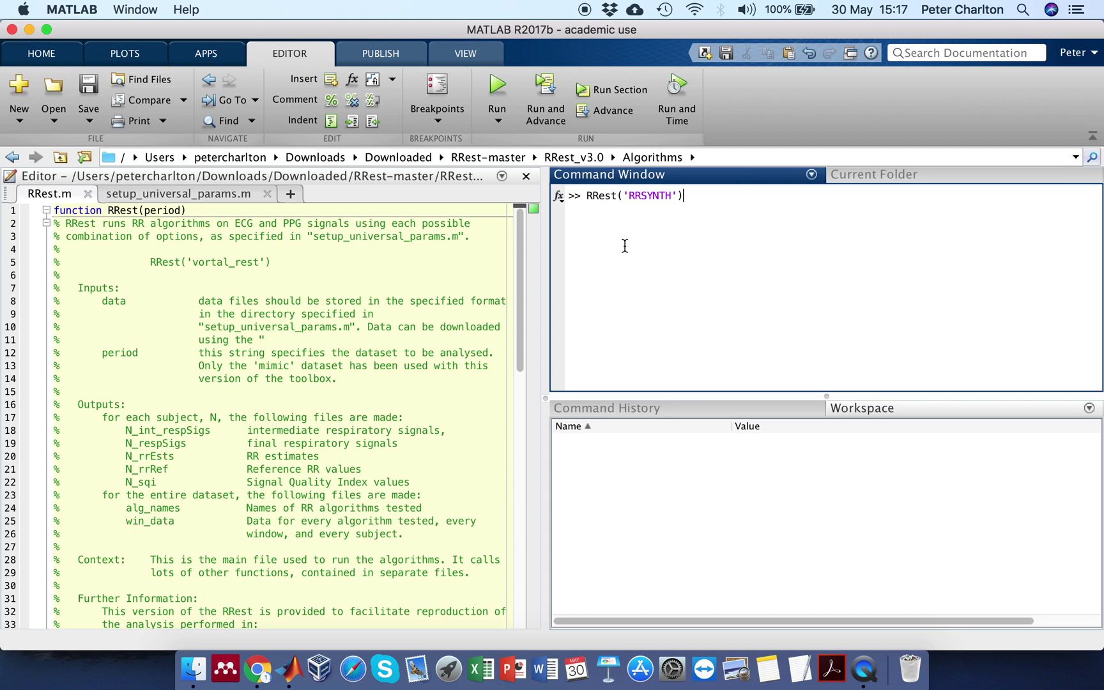
key(Return)
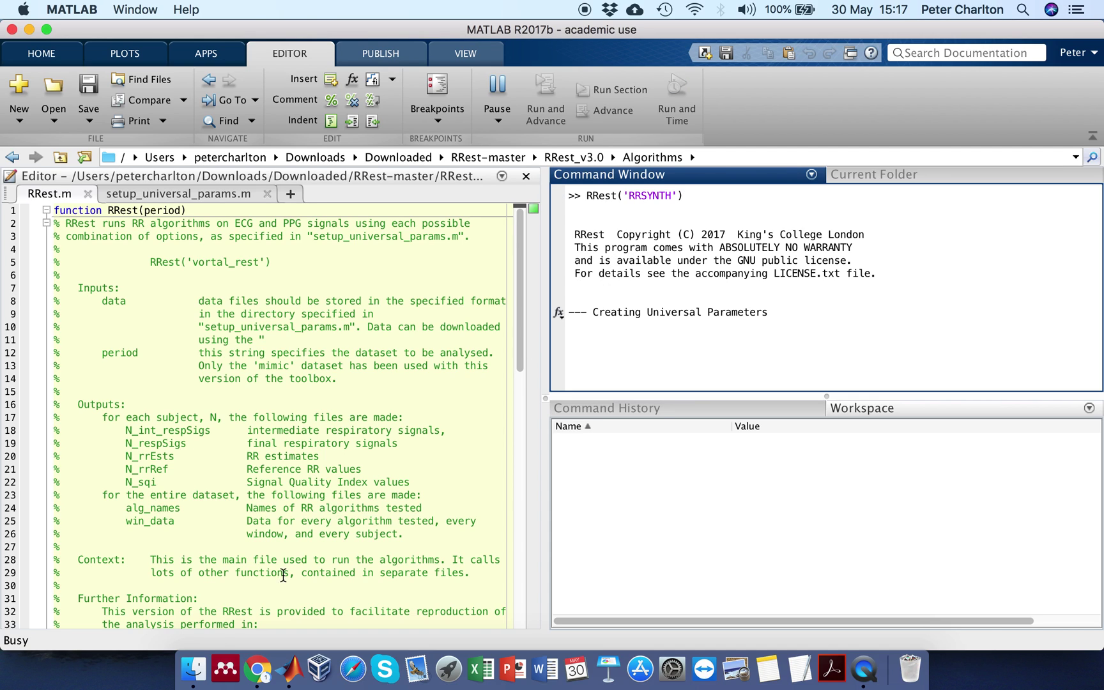
click(204, 668)
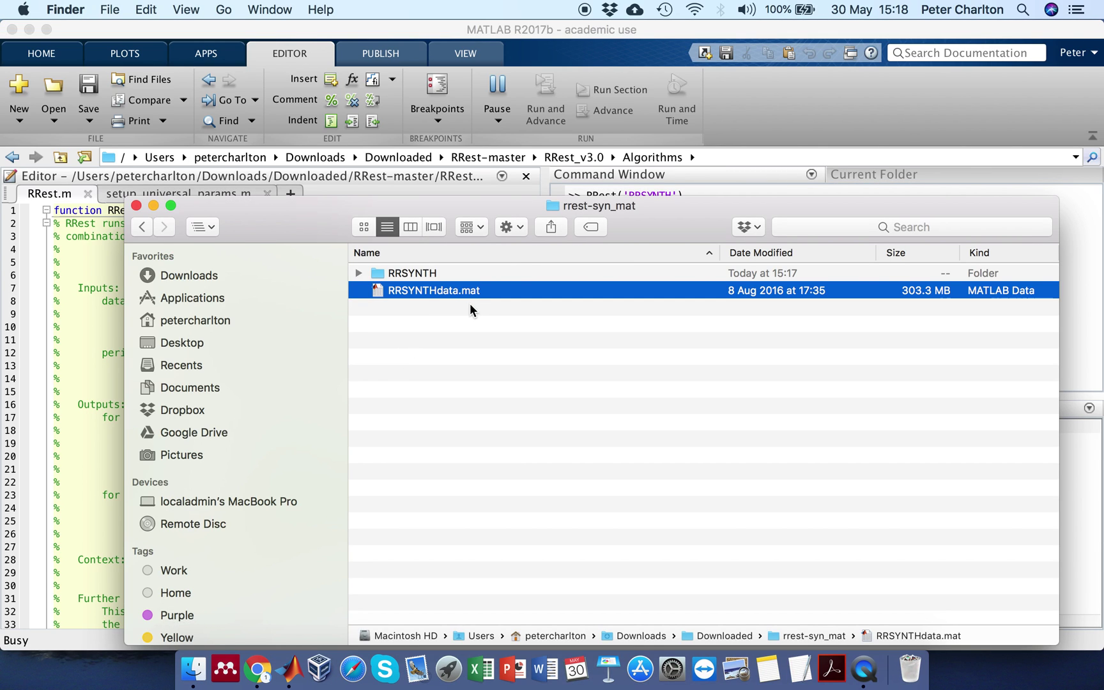
- Open RRSYNTH/Analysis_files and look inside Data_for_Analysis
click(455, 276)
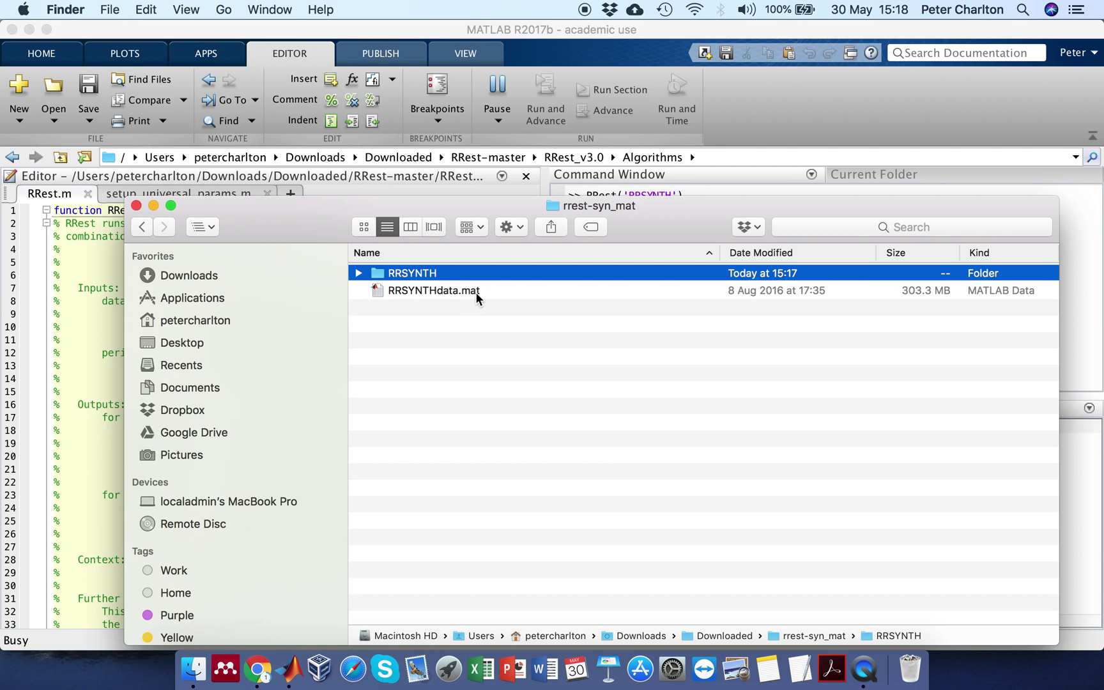
double_click(449, 273)
double_click(449, 273)
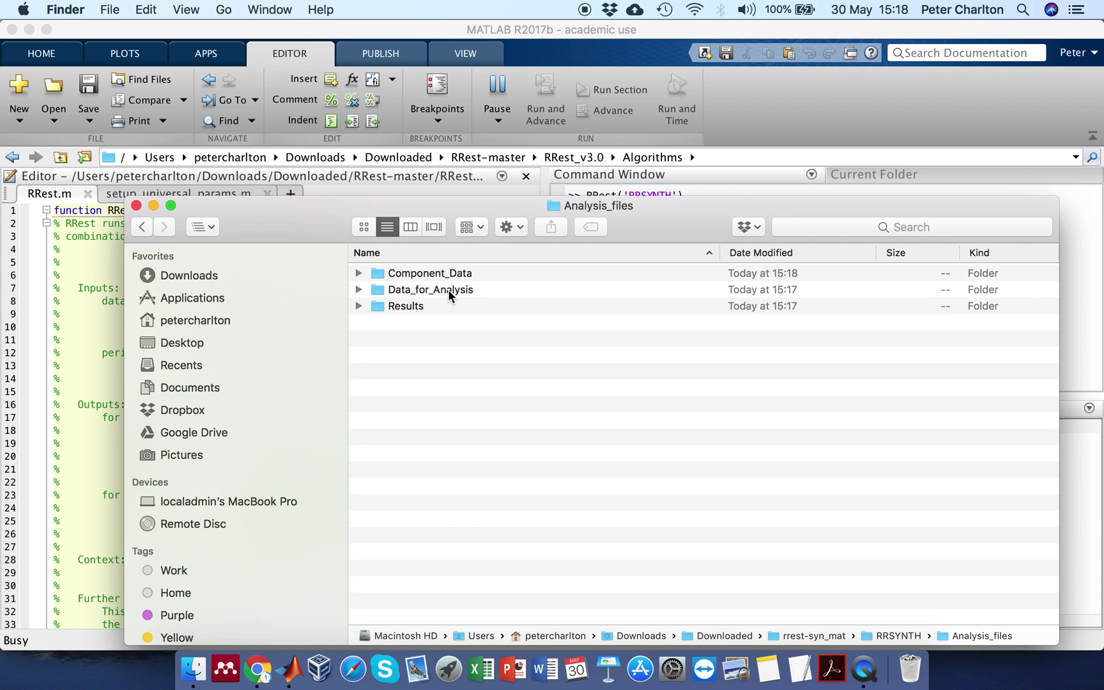
click(449, 290)
double_click(449, 290)
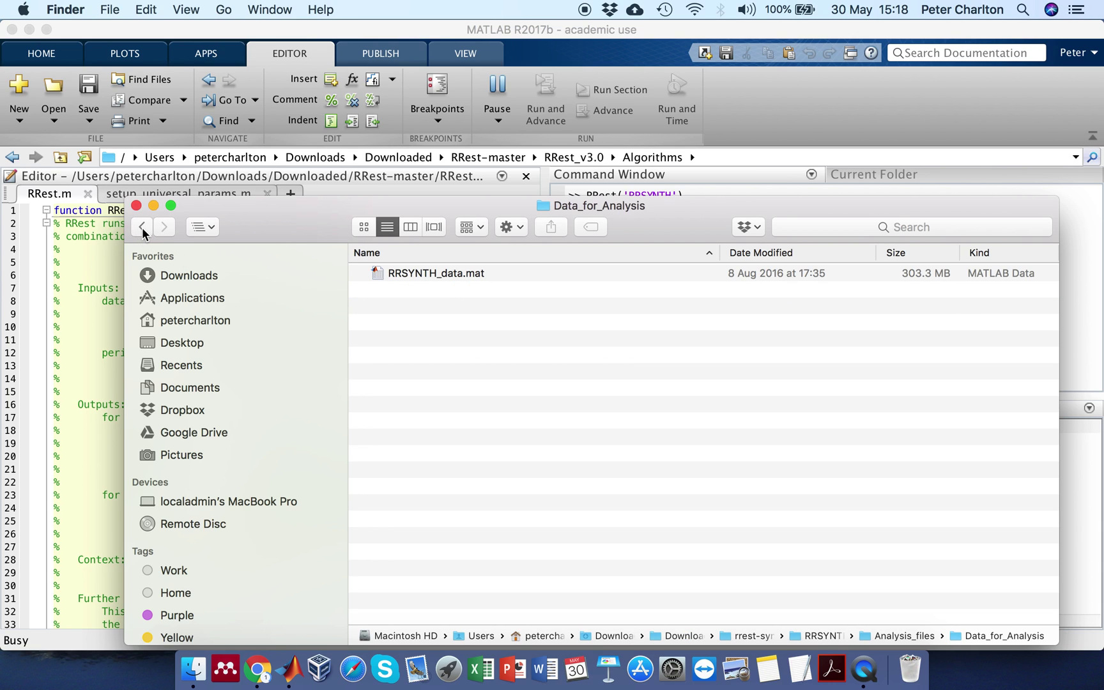
- Open Component_Data and scroll through the generated int_respSigs.mat files
click(142, 227)
double_click(434, 277)
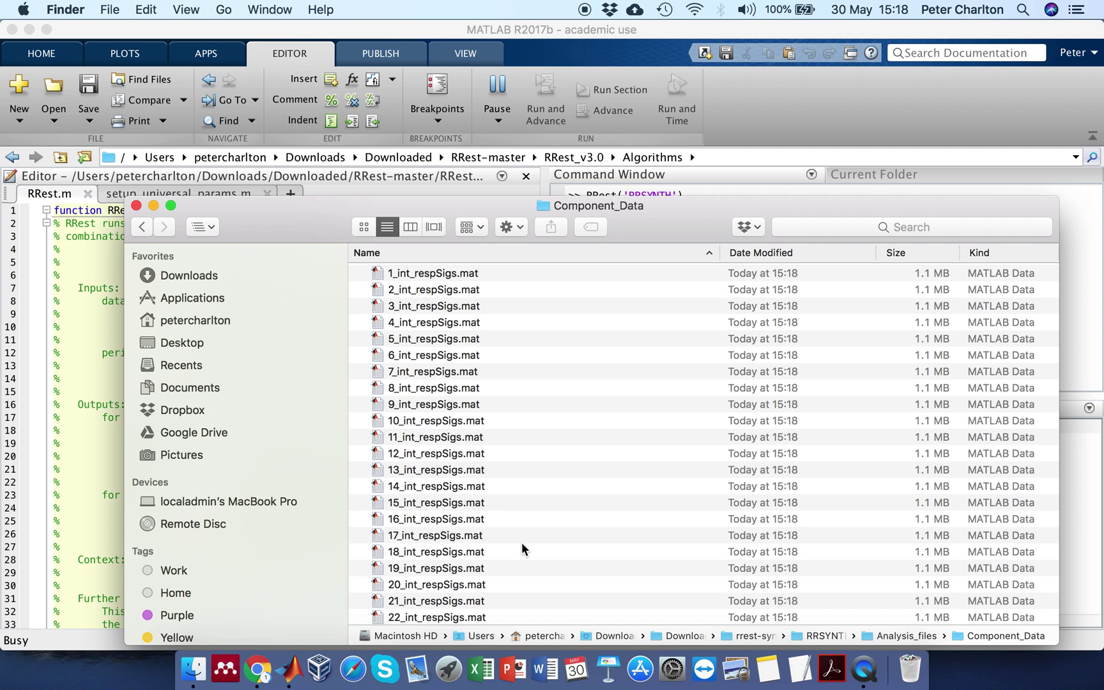
scroll(522, 545, down, 20)
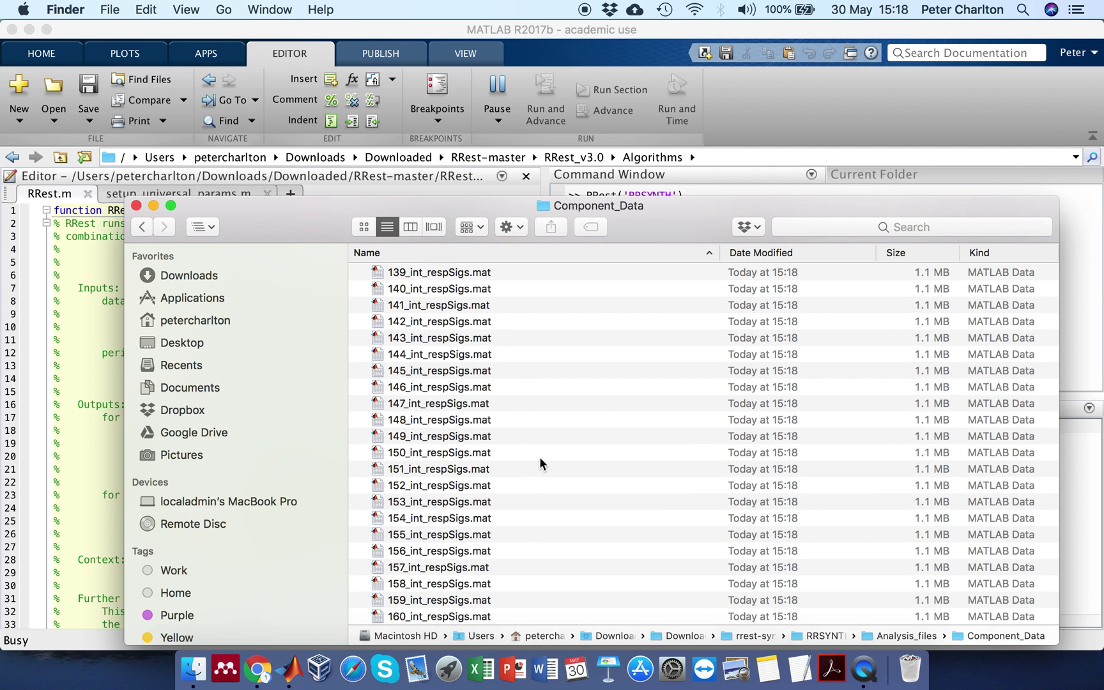
scroll(539, 455, down, 10)
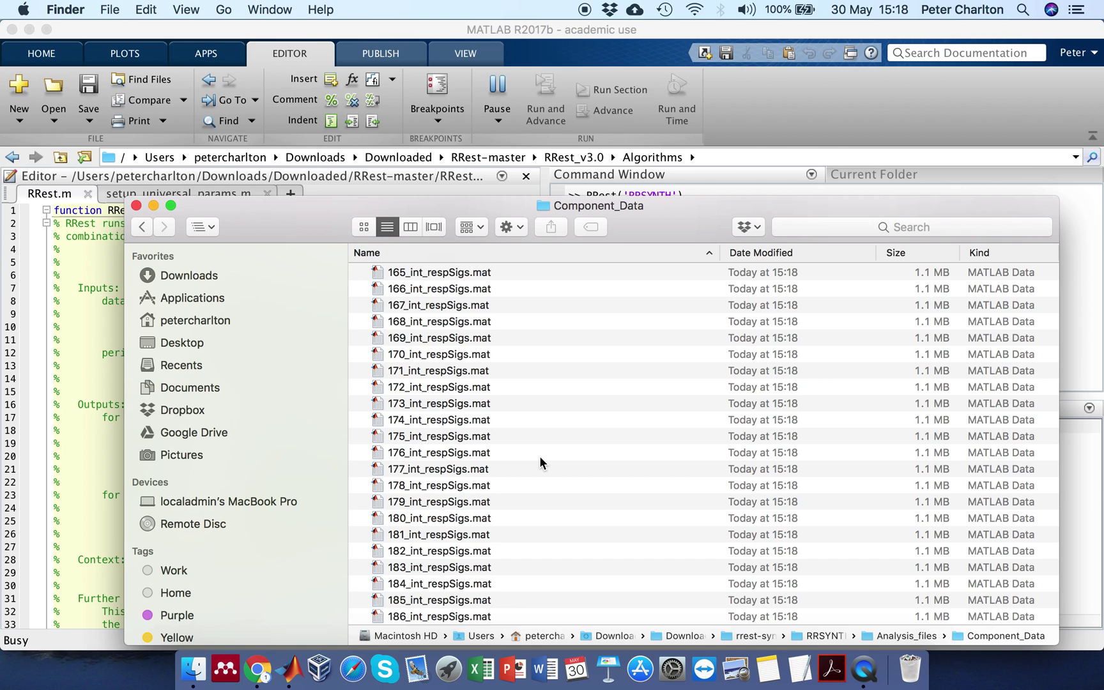
scroll(539, 455, down, 5)
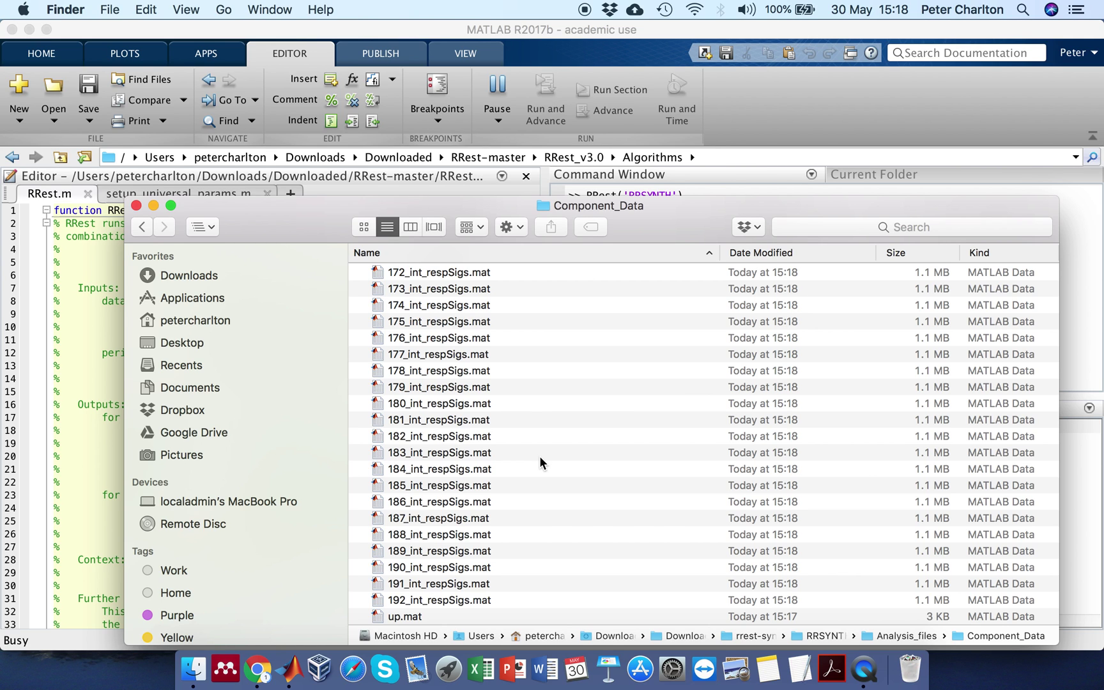
- Go from the RRest home tab through Algorithms and User Manual to the wiki's Frequently Asked Questions
click(255, 671)
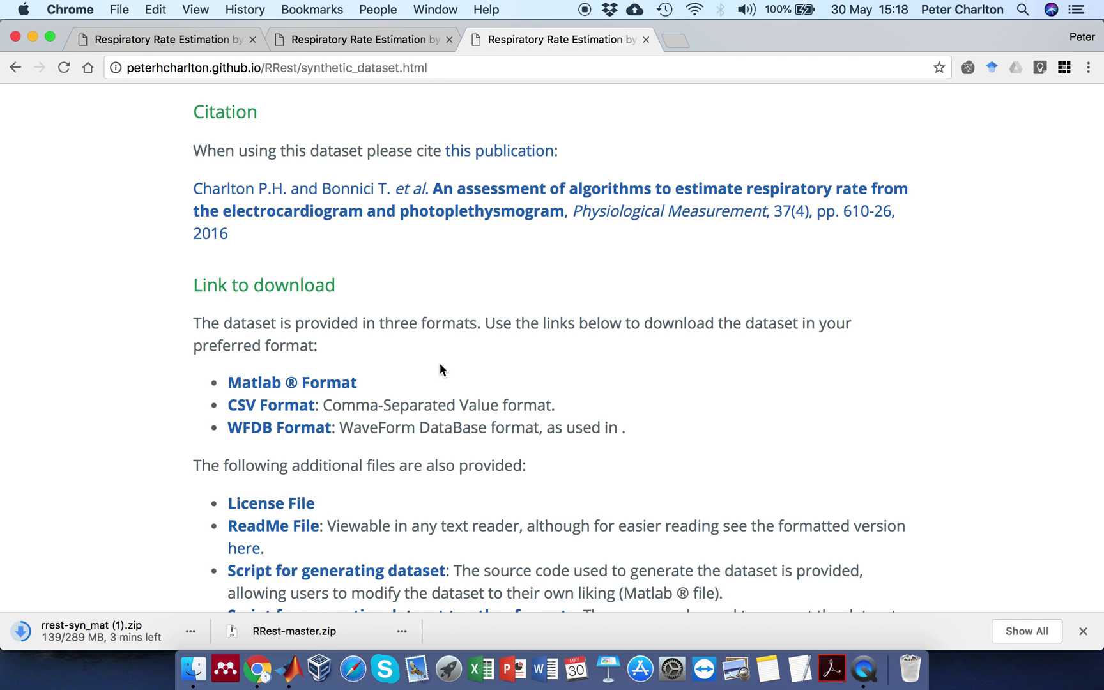
scroll(442, 363, up, 5)
scroll(443, 364, up, 2)
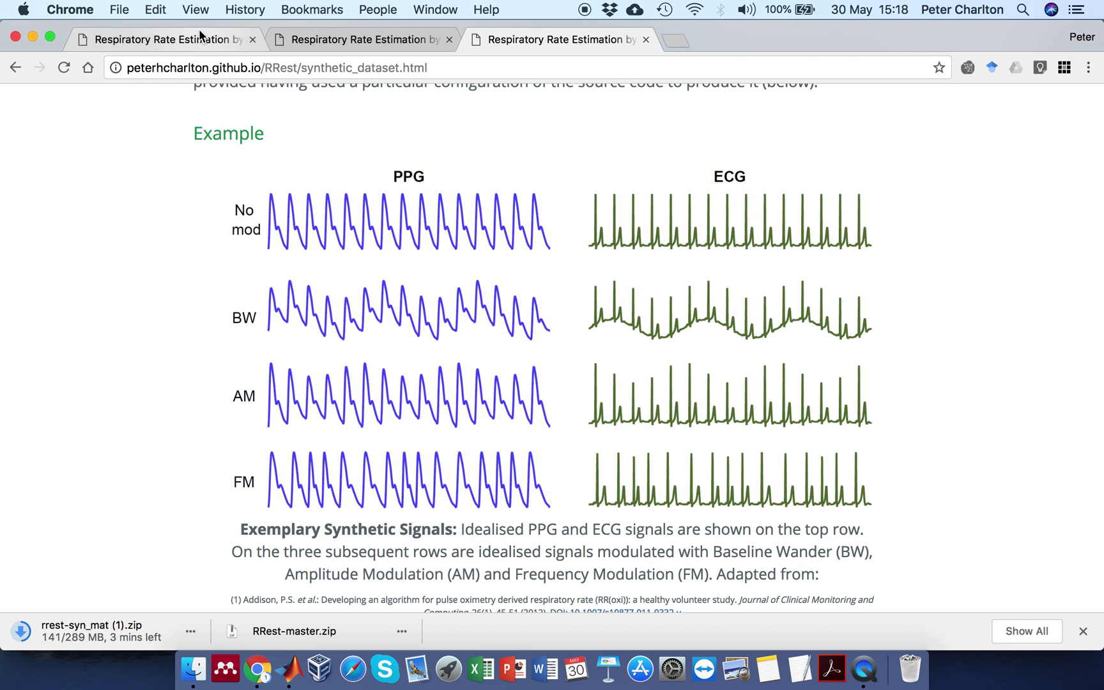
click(198, 32)
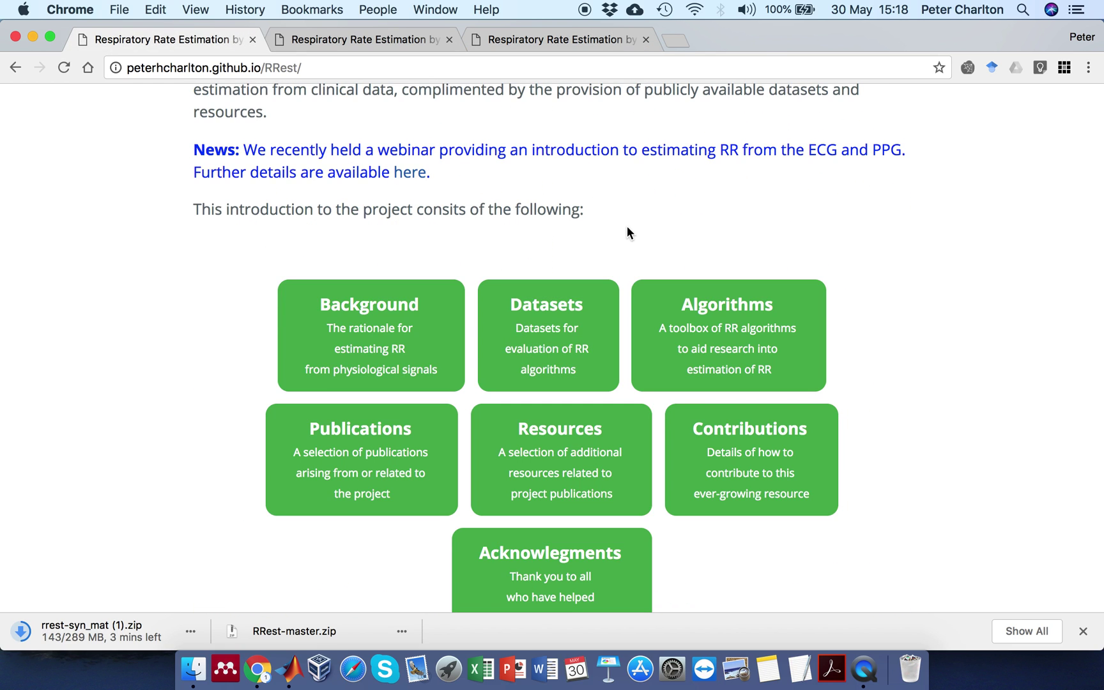
click(684, 306)
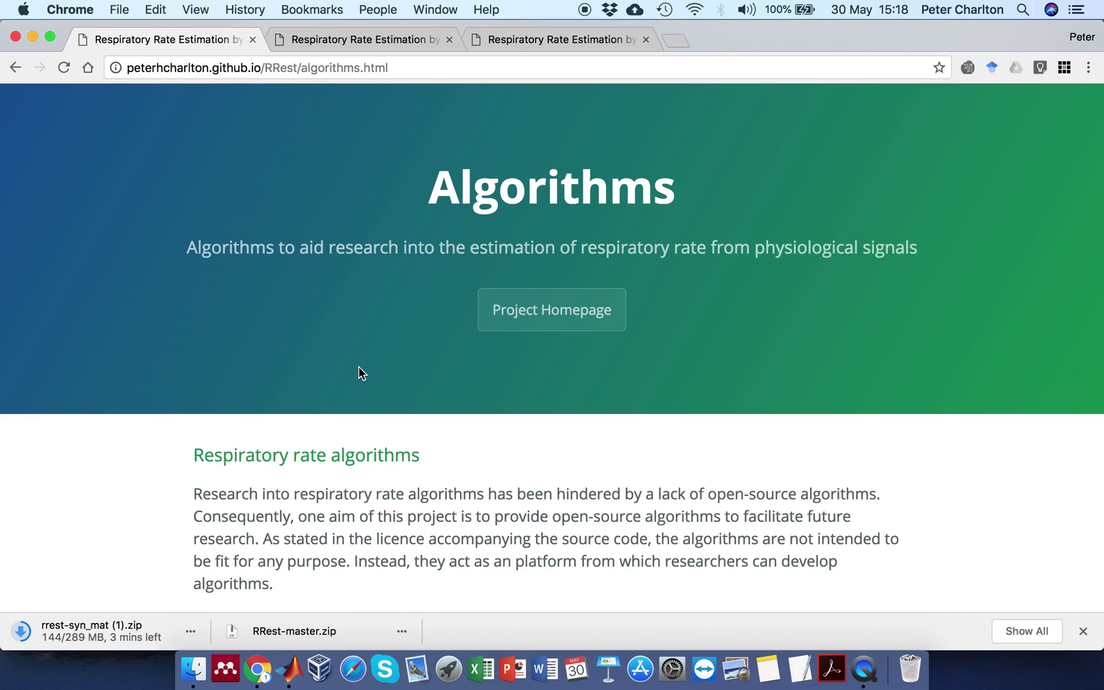
scroll(359, 366, down, 5)
click(310, 412)
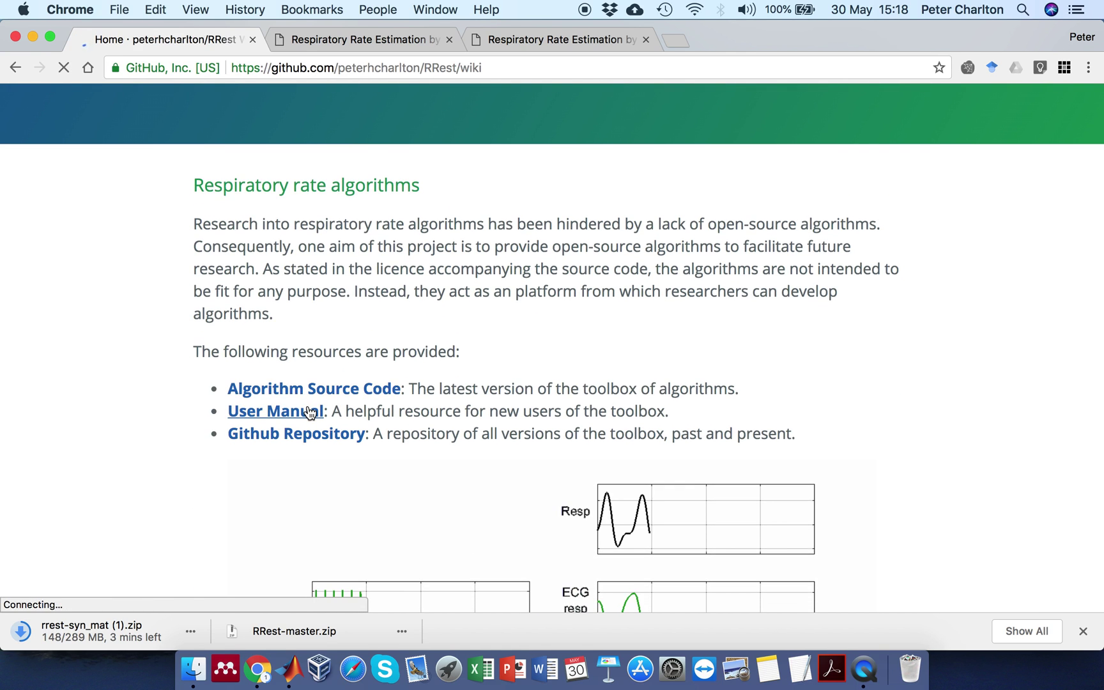
scroll(665, 288, down, 5)
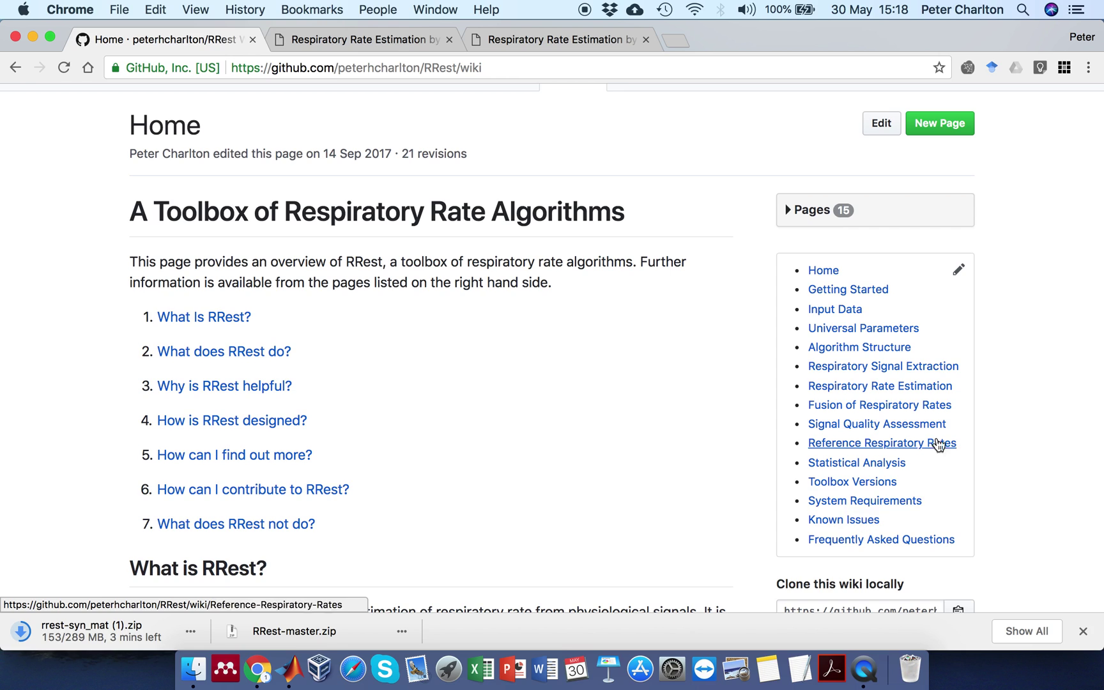
click(830, 541)
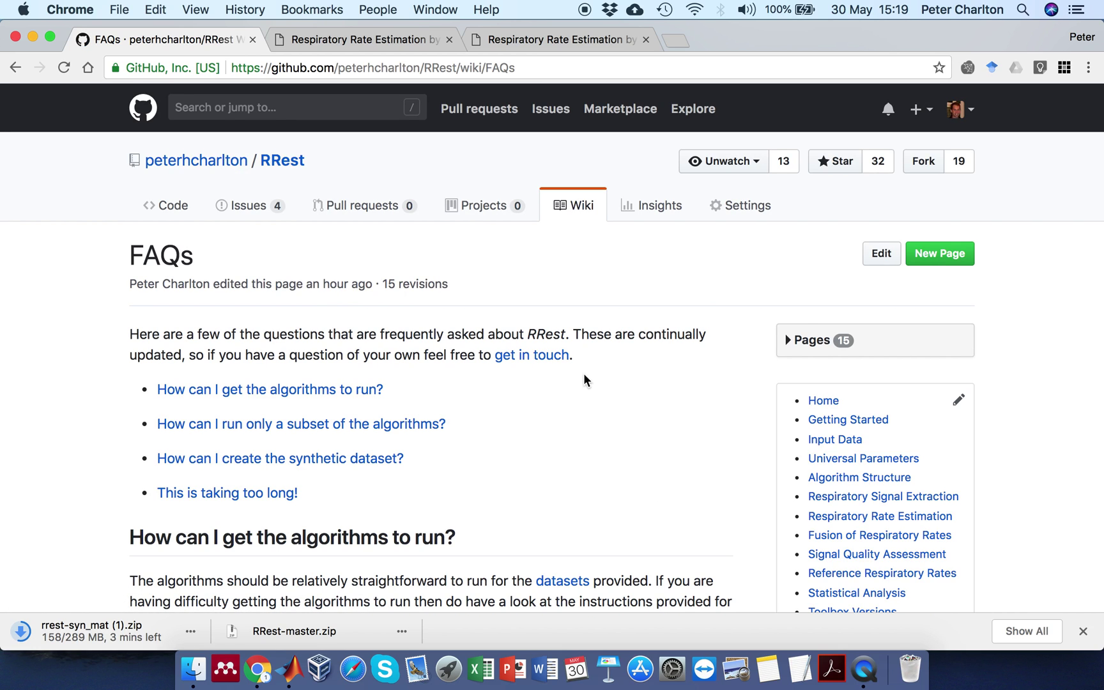